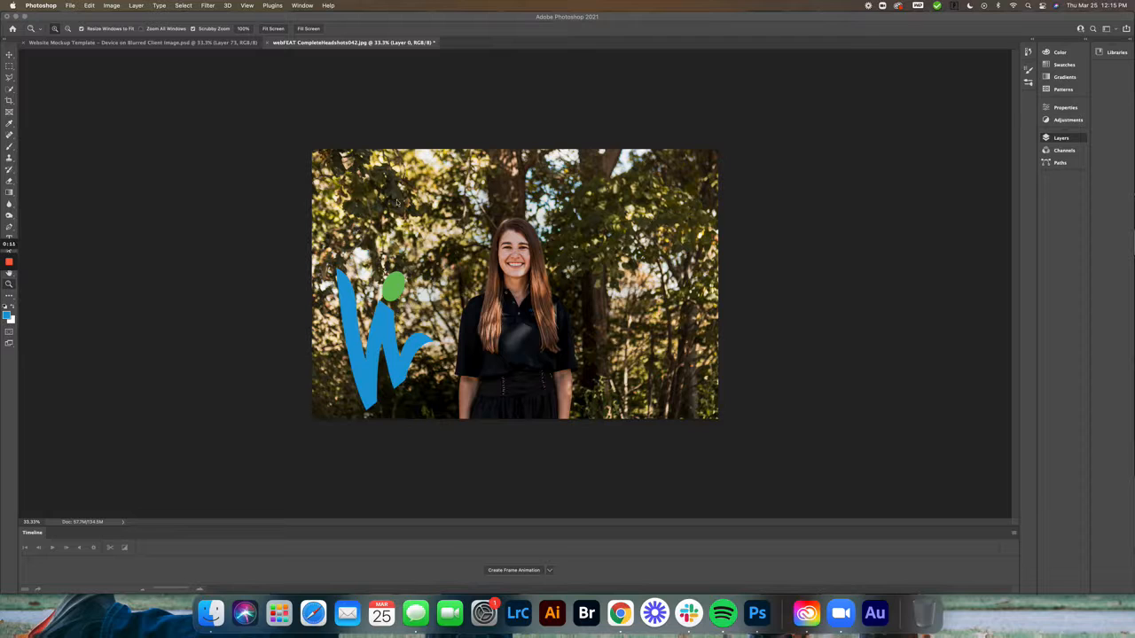
# Shift the Photoshop window clear of the recording controls and start a horizontal text line near the photo's upper-left corner
pyautogui.click(10, 238)
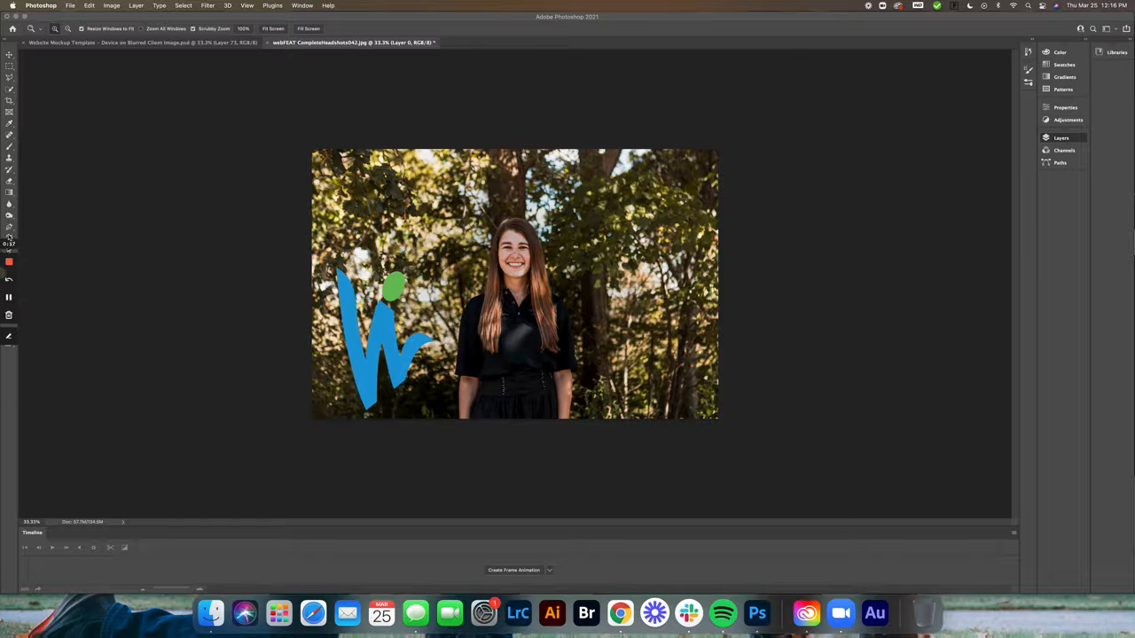
pyautogui.moveTo(1, 114); pyautogui.dragTo(48, 129)
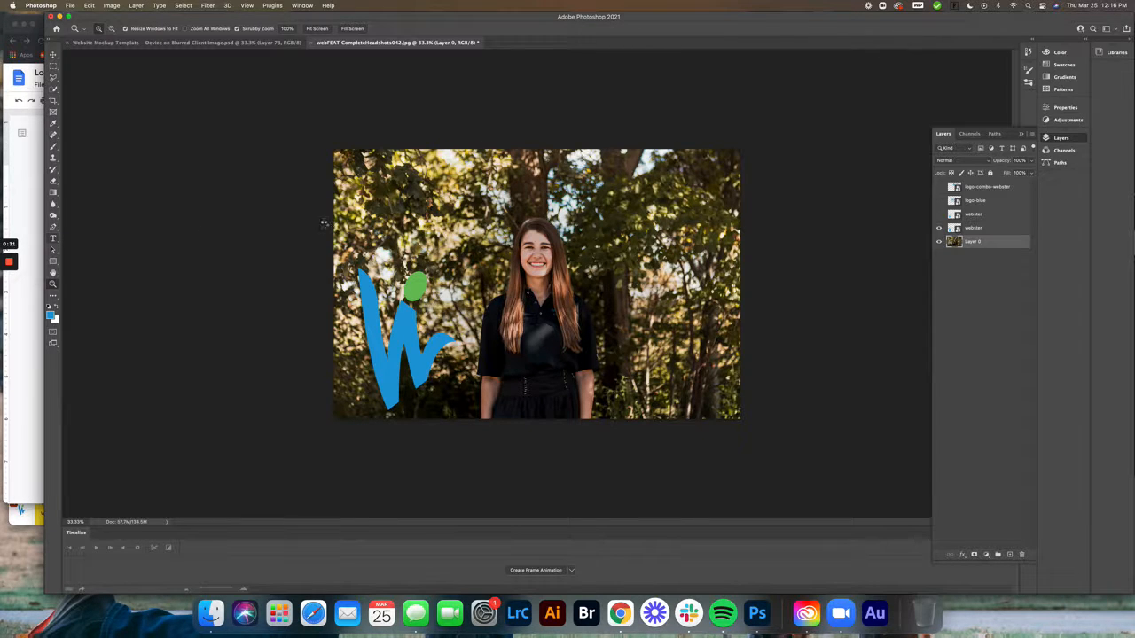
pyautogui.press('t')
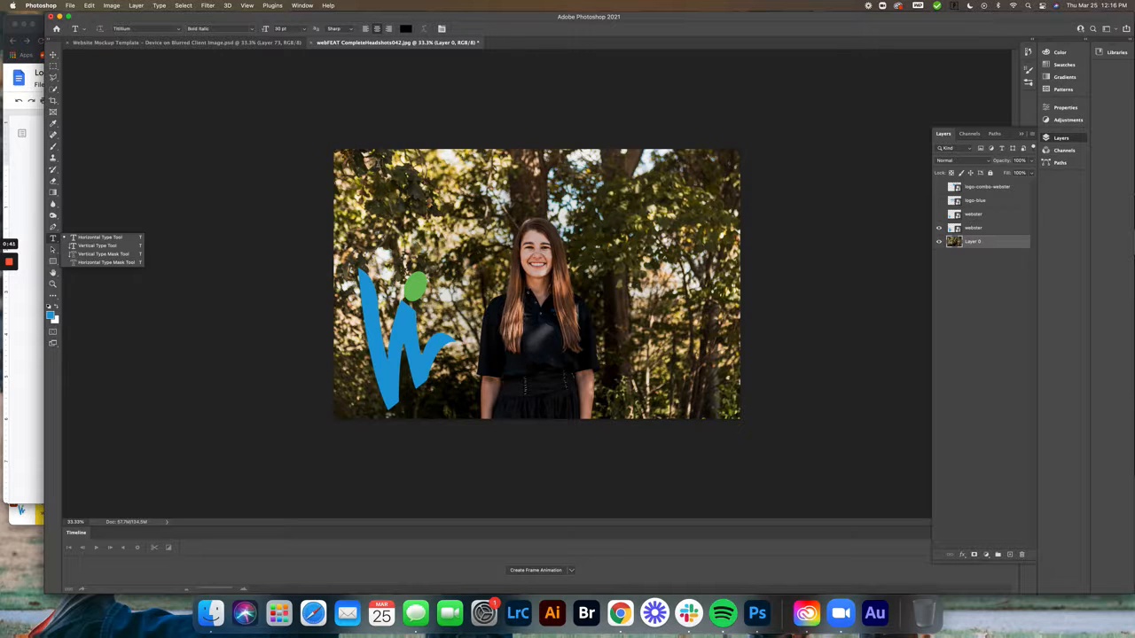
pyautogui.click(358, 179)
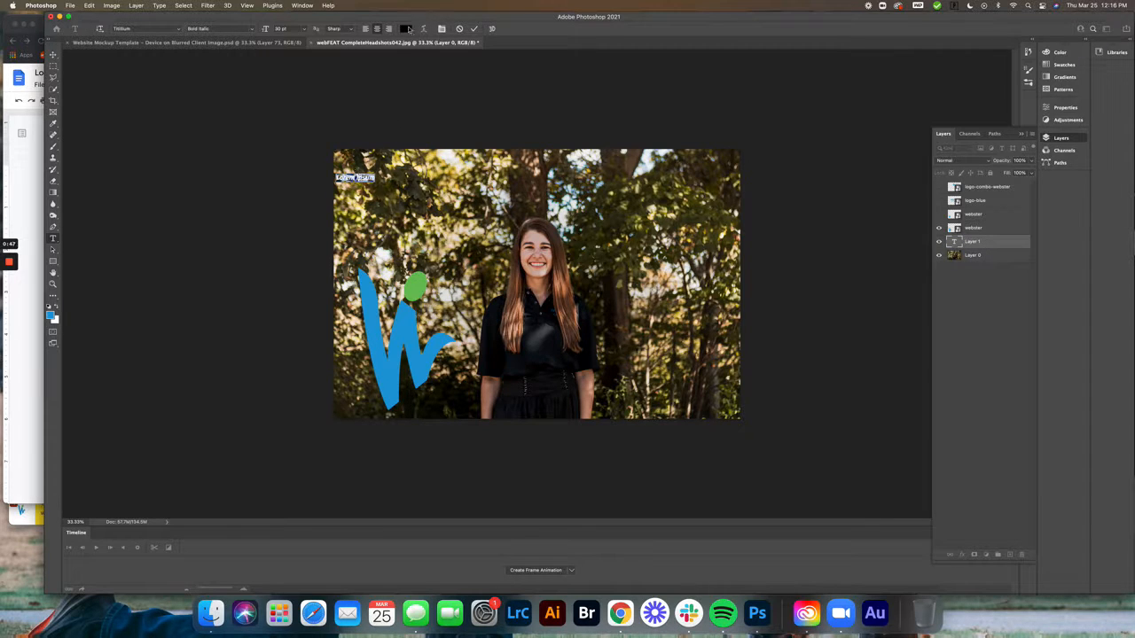
# Set the text colour to white (RGB 255, 255, 255)
pyautogui.click(406, 28)
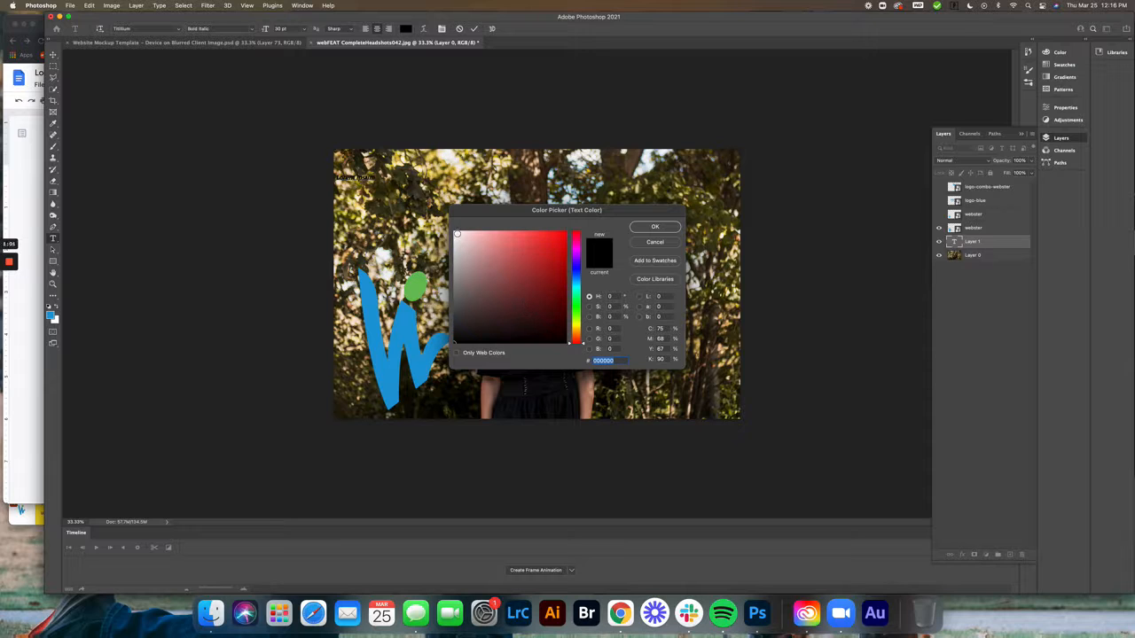
pyautogui.click(454, 232)
pyautogui.moveTo(454, 231); pyautogui.dragTo(449, 226)
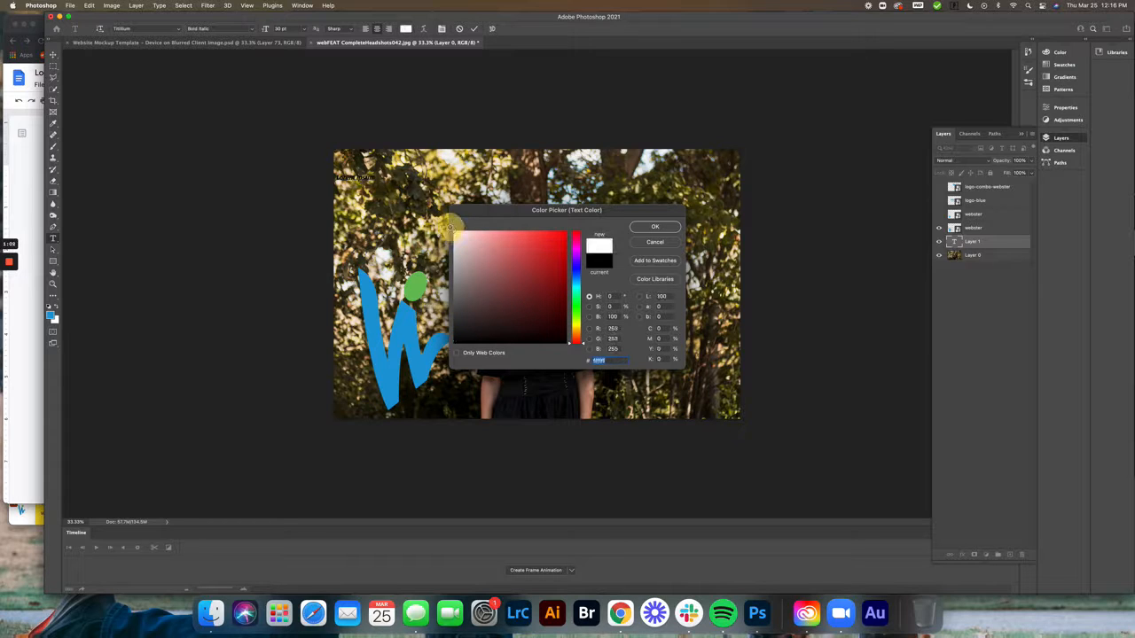
pyautogui.click(654, 228)
# Move the text line above the woman's head and replace its placeholder with "you can just keep typing and typing and typing"
pyautogui.click(355, 179)
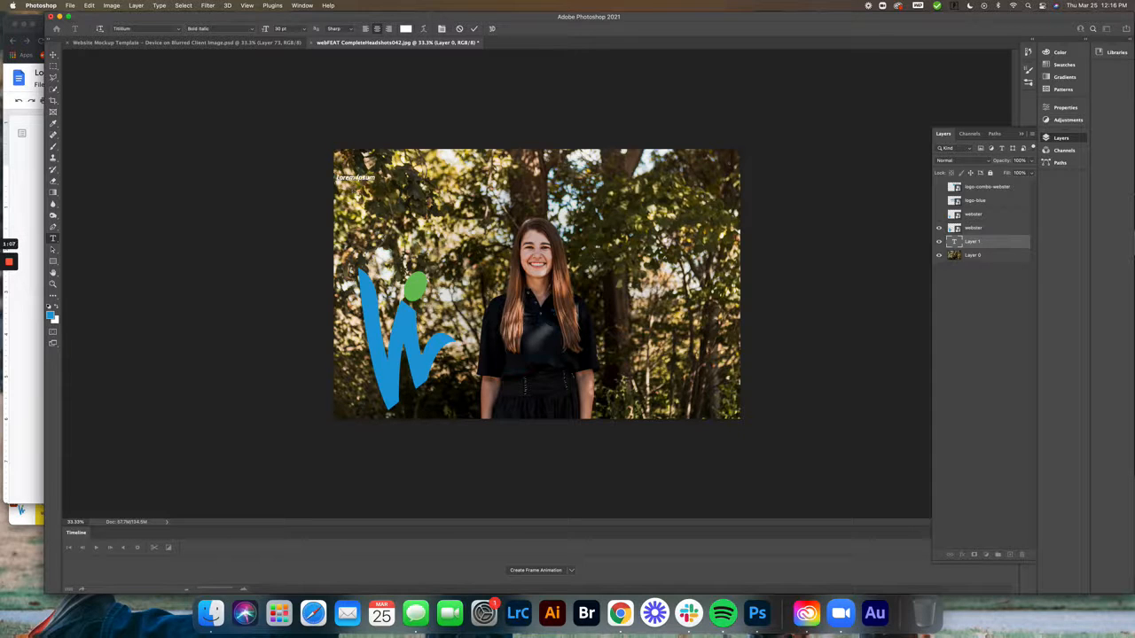
pyautogui.moveTo(372, 182); pyautogui.dragTo(550, 189)
pyautogui.tripleClick(532, 182)
pyautogui.write('you can just keep typing and typing and')
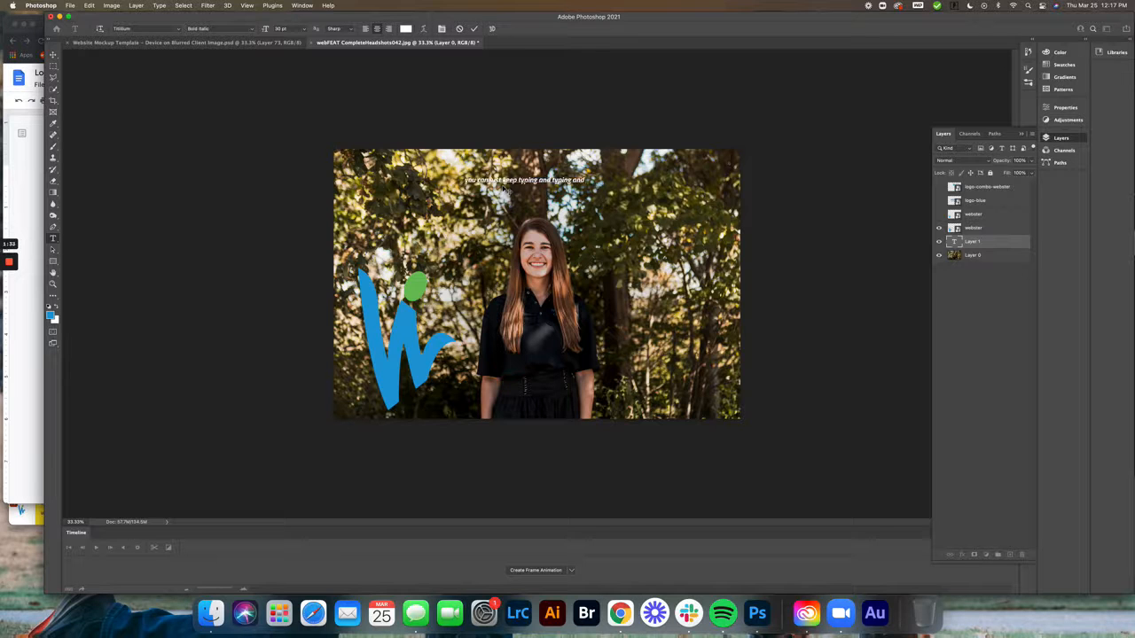
pyautogui.write(' typing')
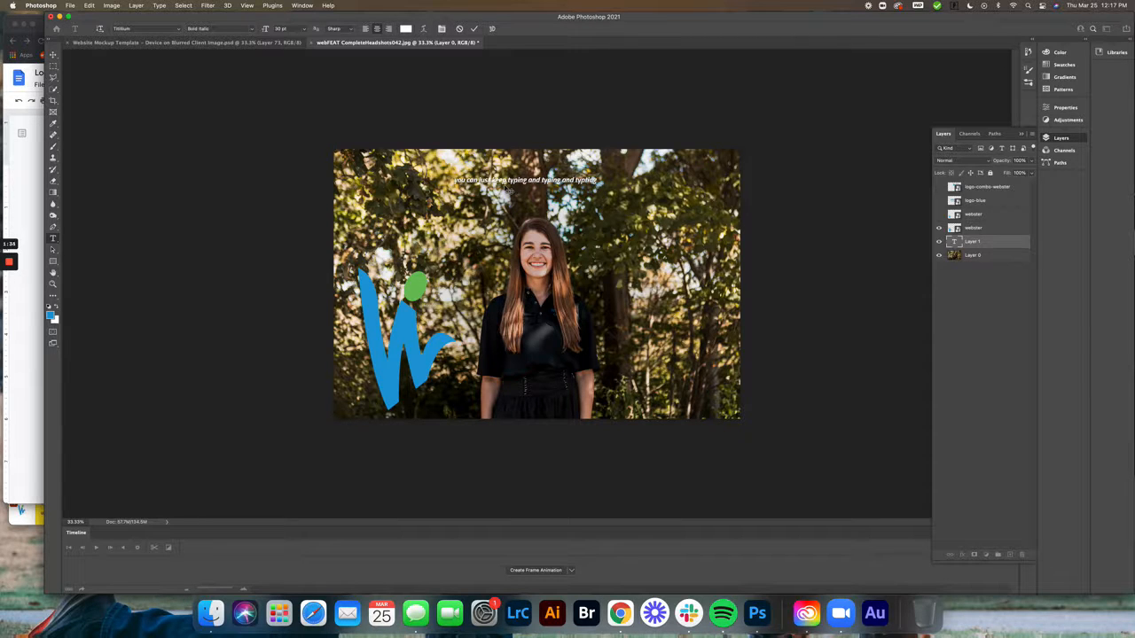
# Copy the end of the sentence and paste it repeatedly so the single line runs past both photo edges
pyautogui.moveTo(600, 181); pyautogui.dragTo(510, 177)
pyautogui.press('super+c')
pyautogui.press('super+v')
pyautogui.press('super+v')
pyautogui.press('super+v')
pyautogui.press('super+v')
pyautogui.press('super+v')
pyautogui.press('super+v')
pyautogui.press('super+v')
pyautogui.press('super+v')
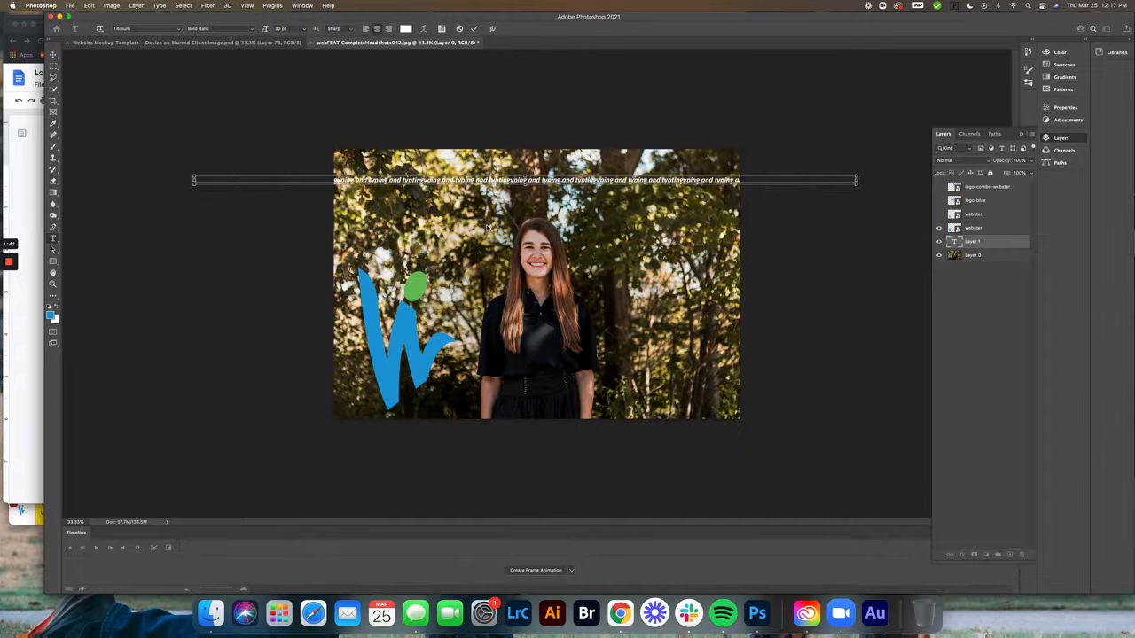
pyautogui.press('super+v')
pyautogui.press('super+v')
pyautogui.press('super+v')
pyautogui.press('super+v')
pyautogui.press('super+v')
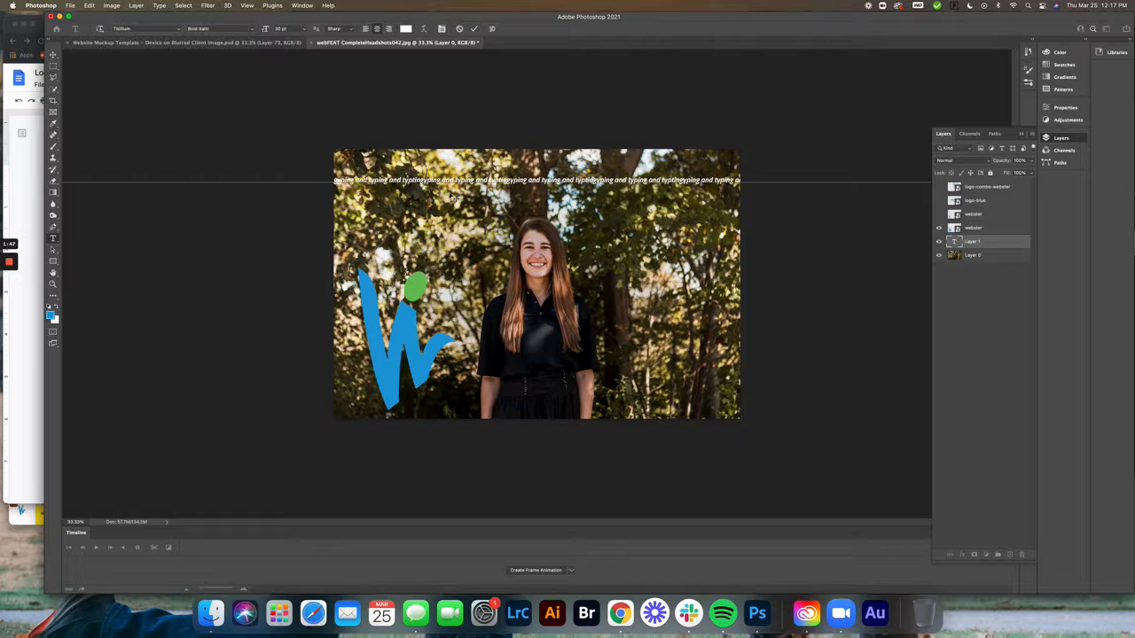
pyautogui.press('super+v')
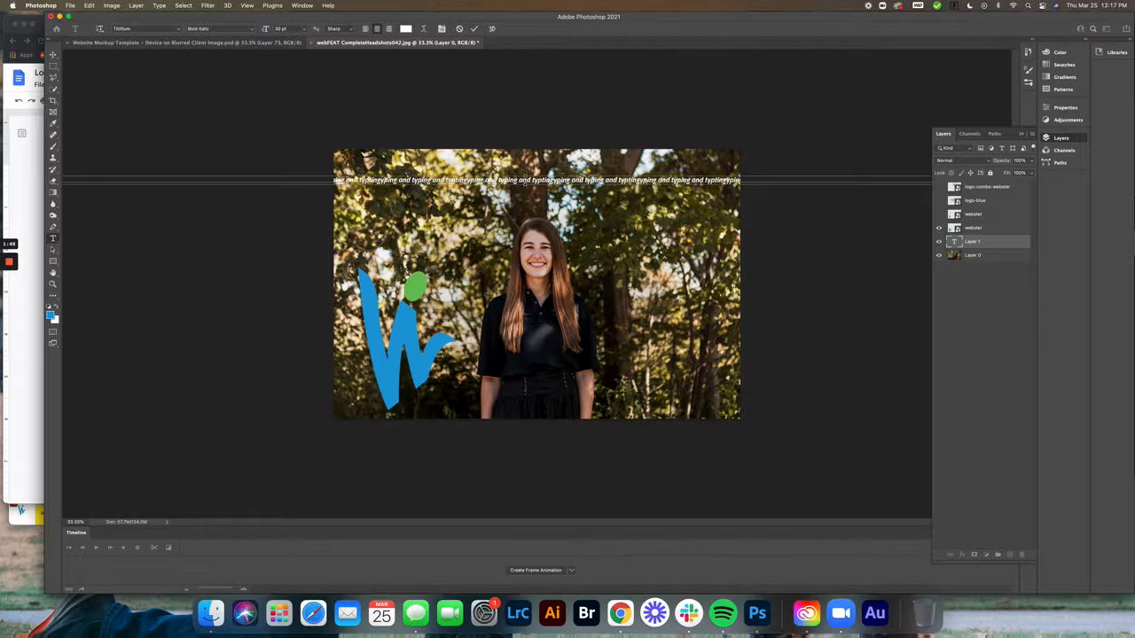
# Clear all the text from the line and delete its layer, Layer 1
pyautogui.press('super+a')
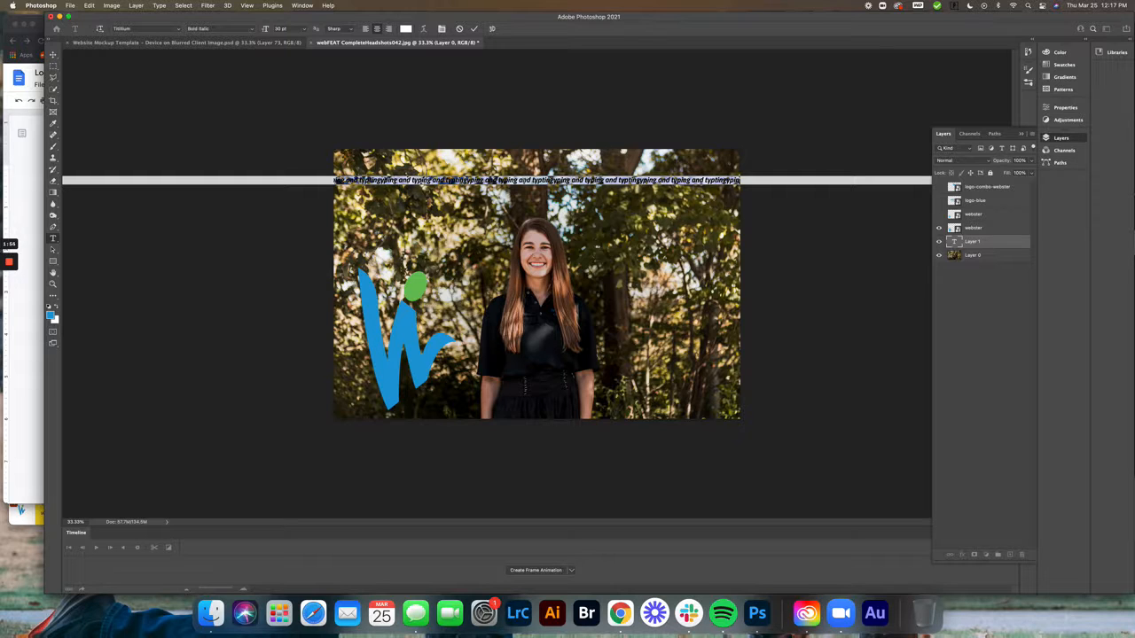
pyautogui.press('BackSpace')
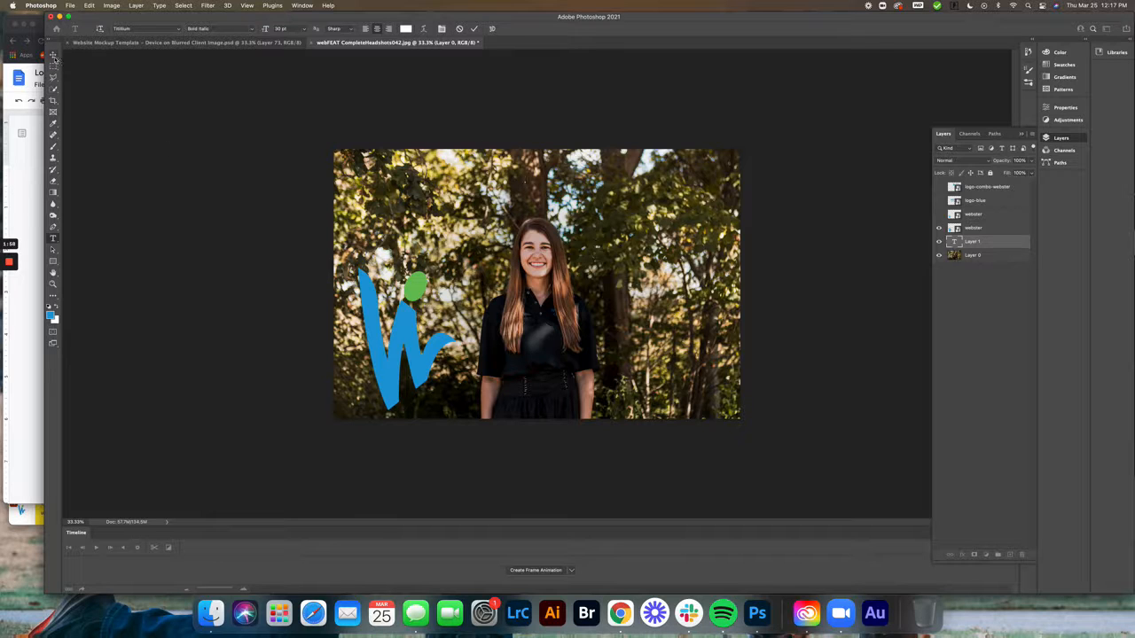
pyautogui.press('v')
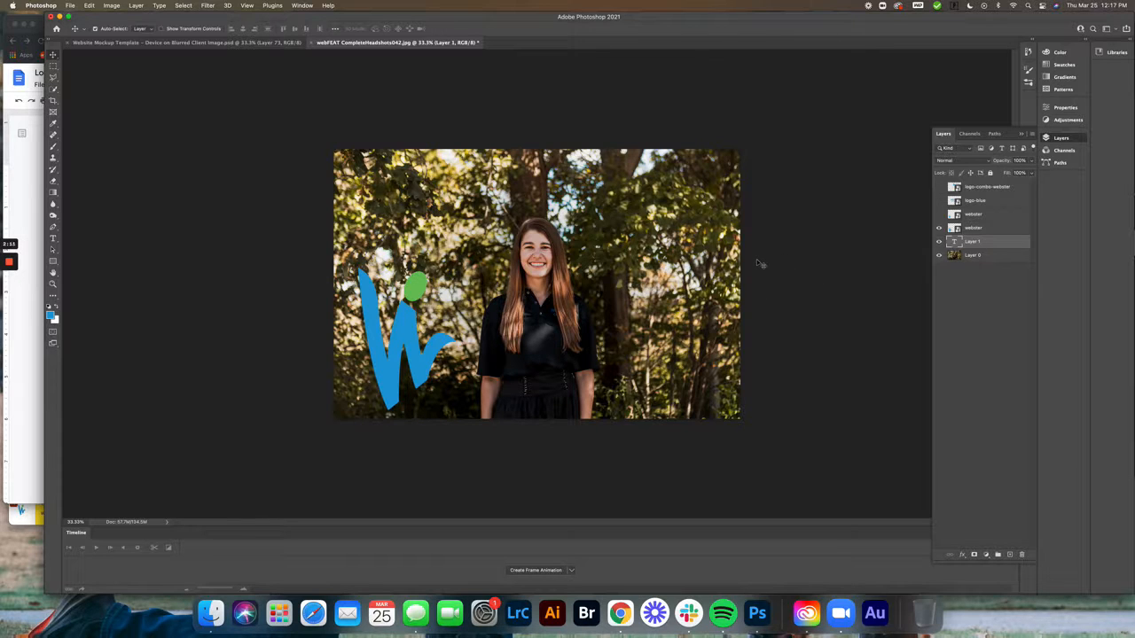
pyautogui.click(1021, 556)
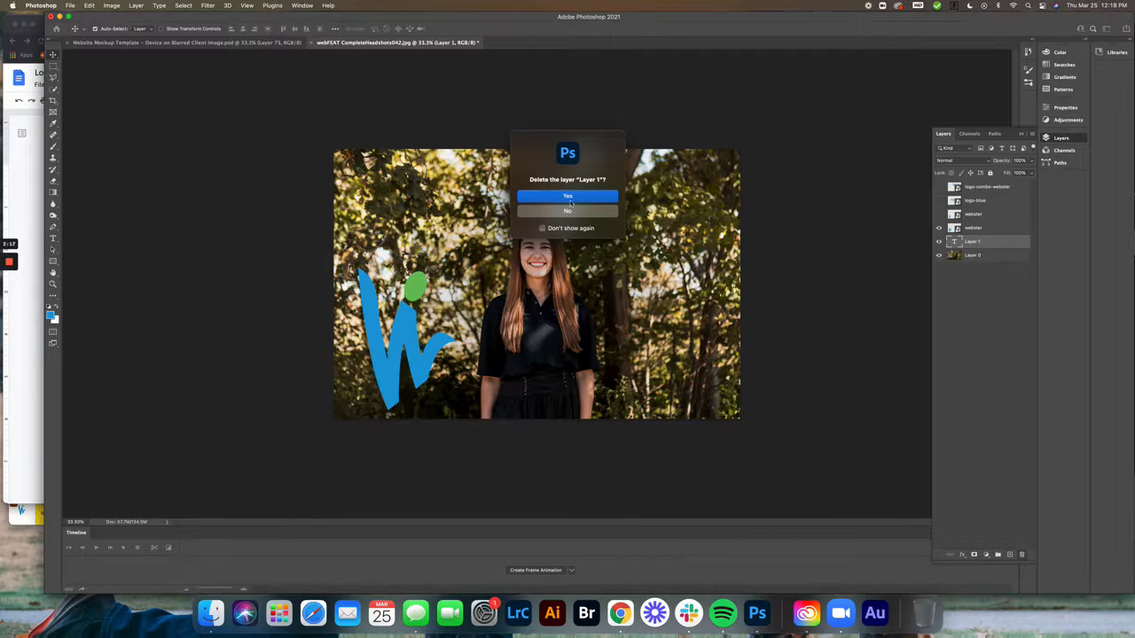
pyautogui.click(559, 197)
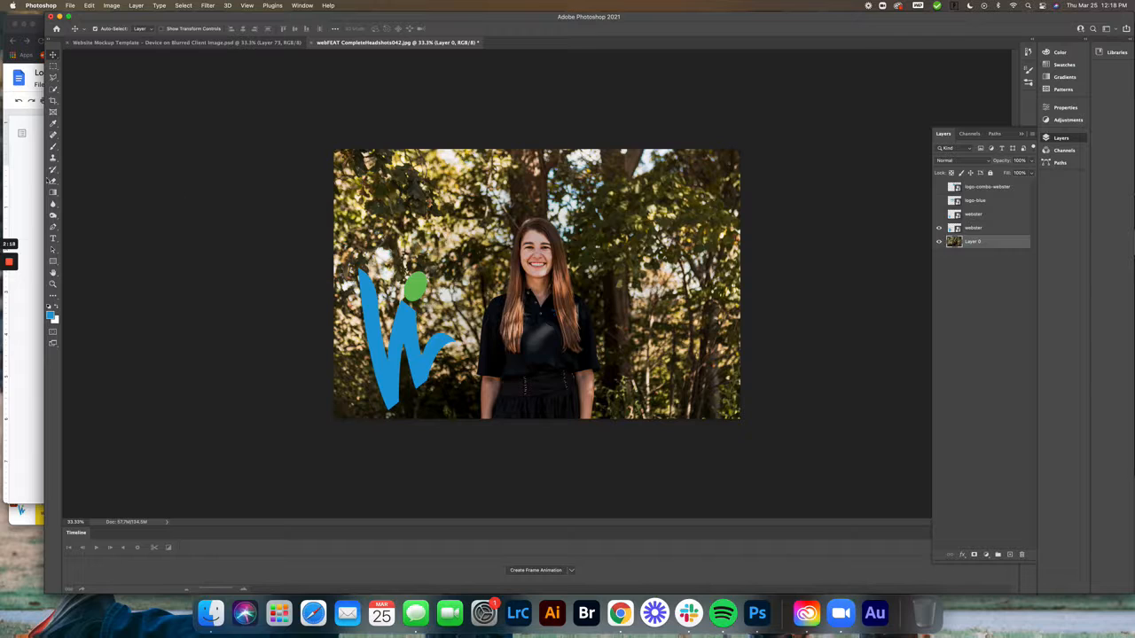
# Draw a paragraph text box in the photo's lower-right area beside the woman and resize it from its upper-left corner
pyautogui.click(53, 238)
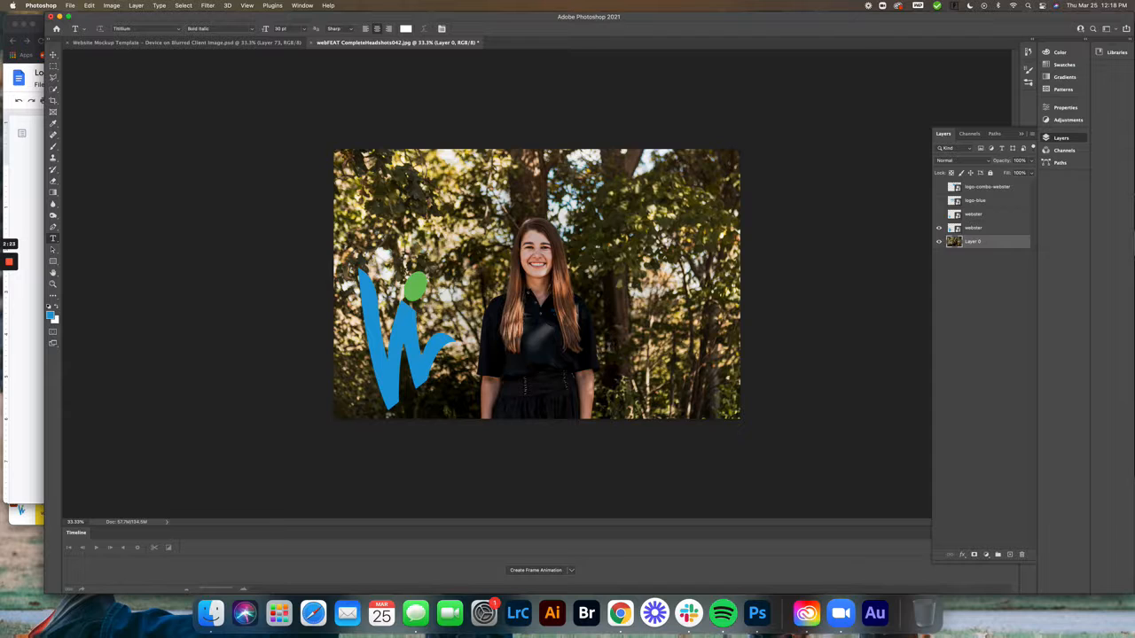
pyautogui.moveTo(609, 341); pyautogui.dragTo(731, 409)
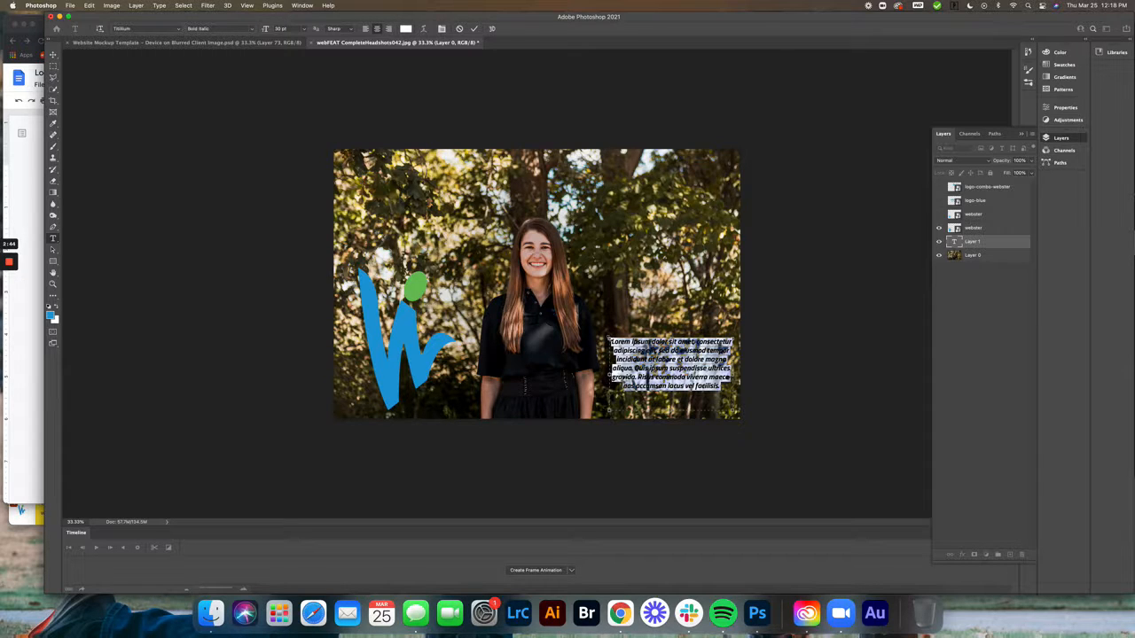
pyautogui.moveTo(609, 338); pyautogui.dragTo(670, 344)
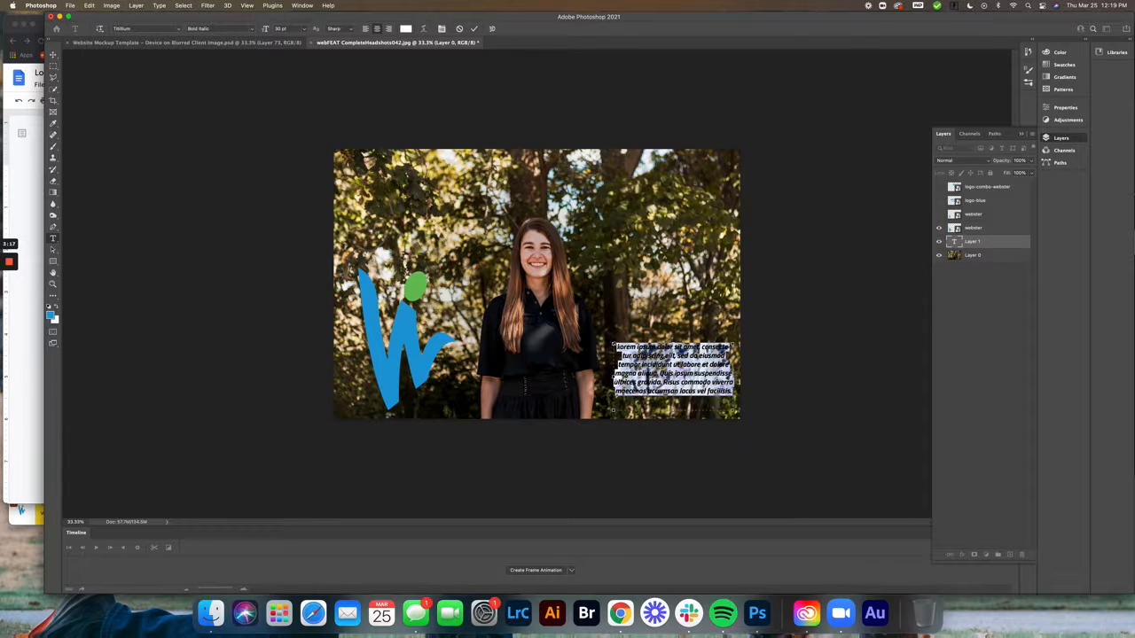
pyautogui.moveTo(613, 343)
pyautogui.mouseDown()
pyautogui.moveTo(574, 300)
pyautogui.moveTo(630, 339)
pyautogui.mouseUp()
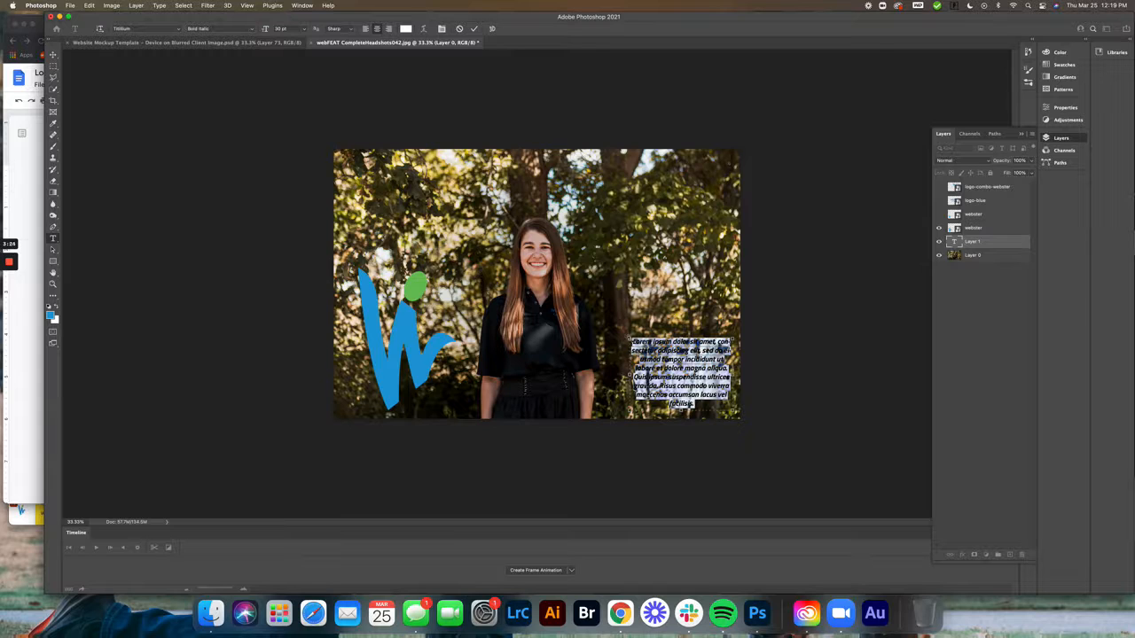
pyautogui.moveTo(630, 340)
pyautogui.mouseDown()
pyautogui.moveTo(601, 317)
pyautogui.moveTo(613, 326)
pyautogui.mouseUp()
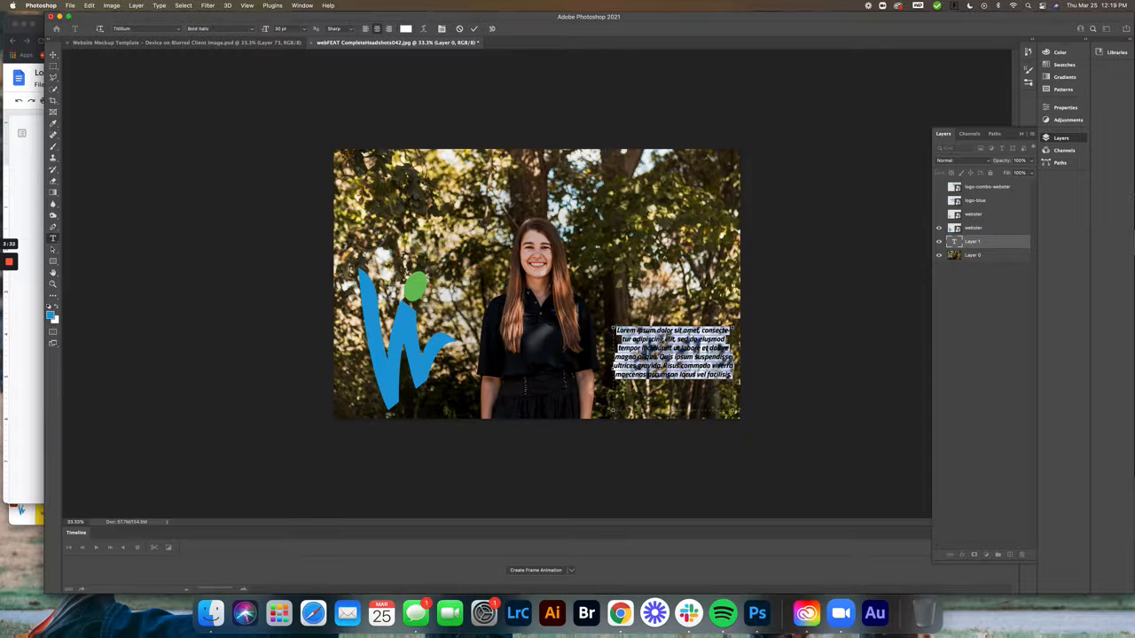
# Replace the placeholder text in the box with "Type whatever you would like into the text box"
pyautogui.press('BackSpace')
pyautogui.write('Type whotever you would li')
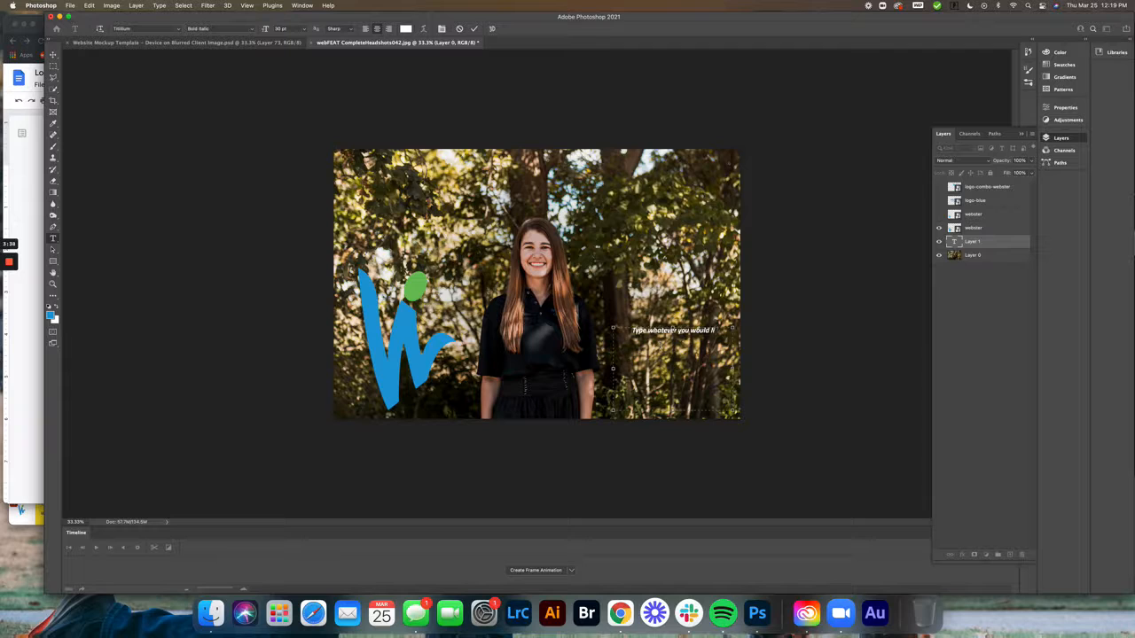
pyautogui.write('ke into the text box')
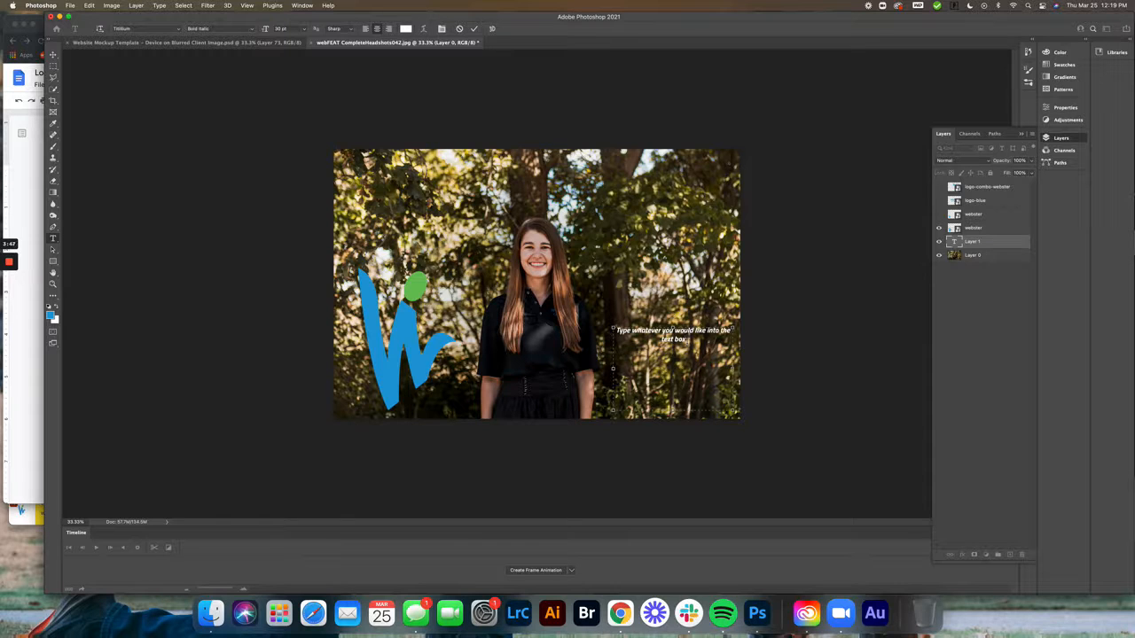
# Try to set the font to Arial Black with the cursor in the text but nothing selected
pyautogui.moveTo(687, 339); pyautogui.dragTo(605, 342)
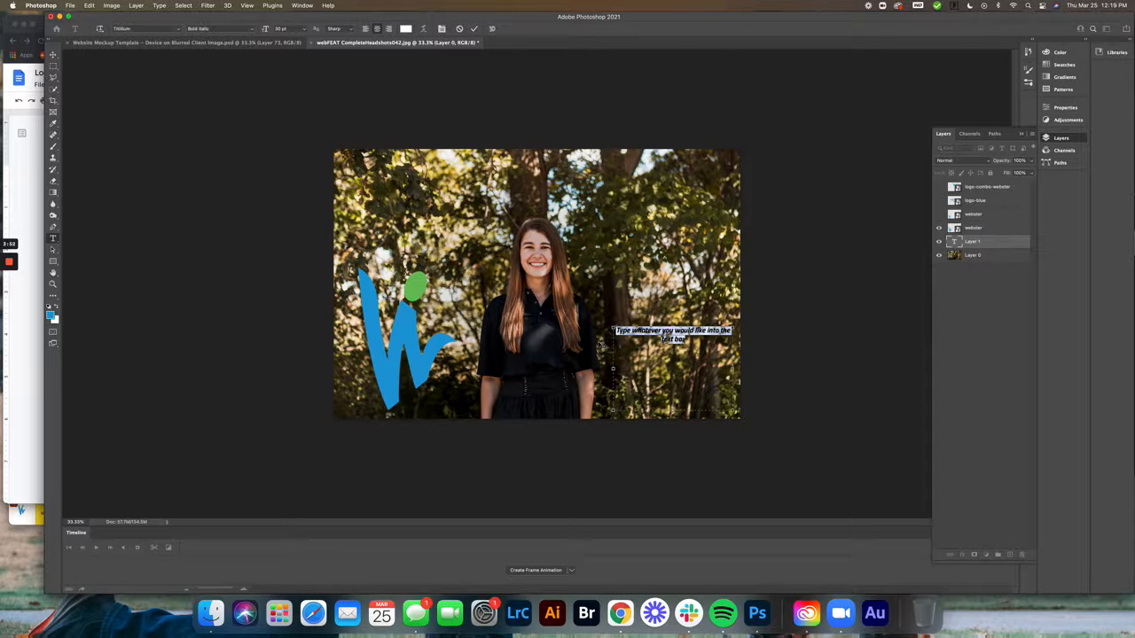
pyautogui.click(682, 336)
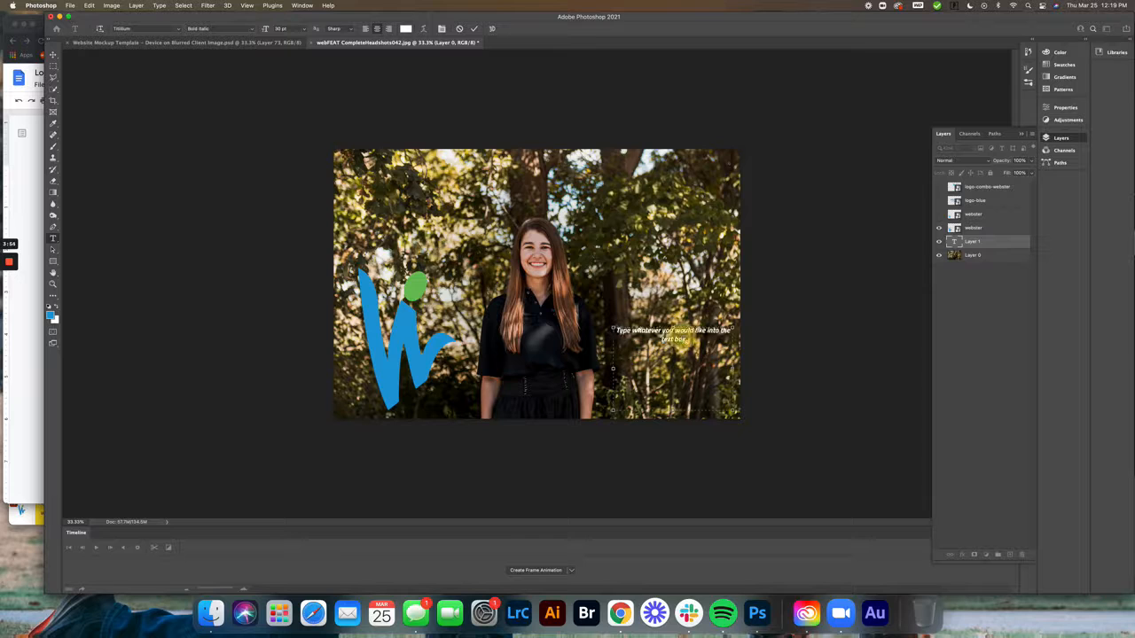
pyautogui.click(178, 29)
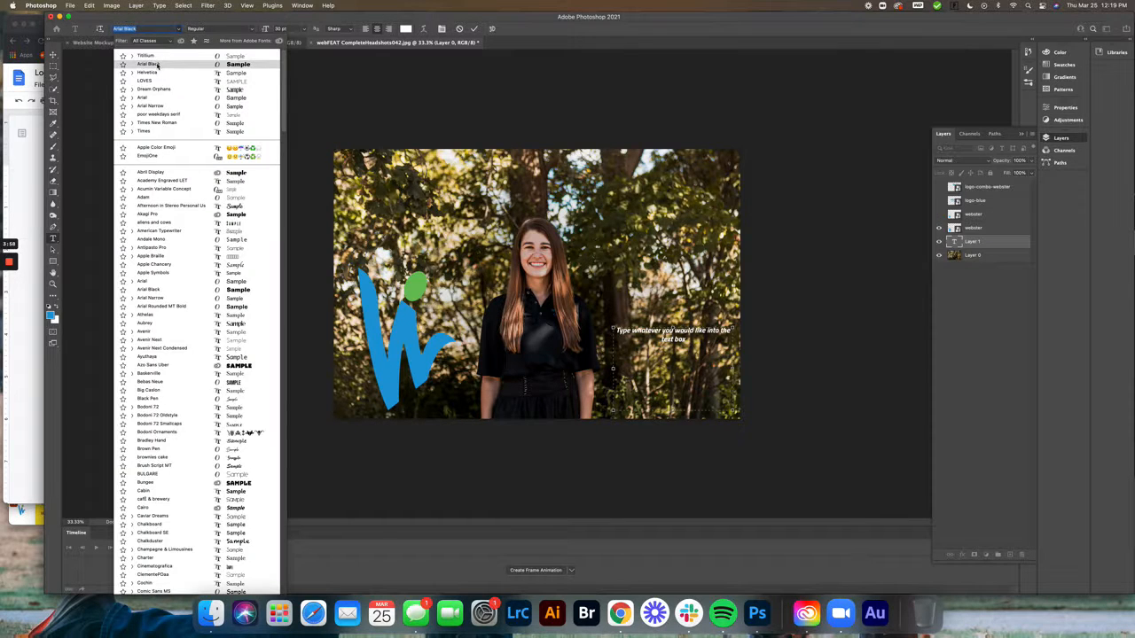
pyautogui.click(157, 64)
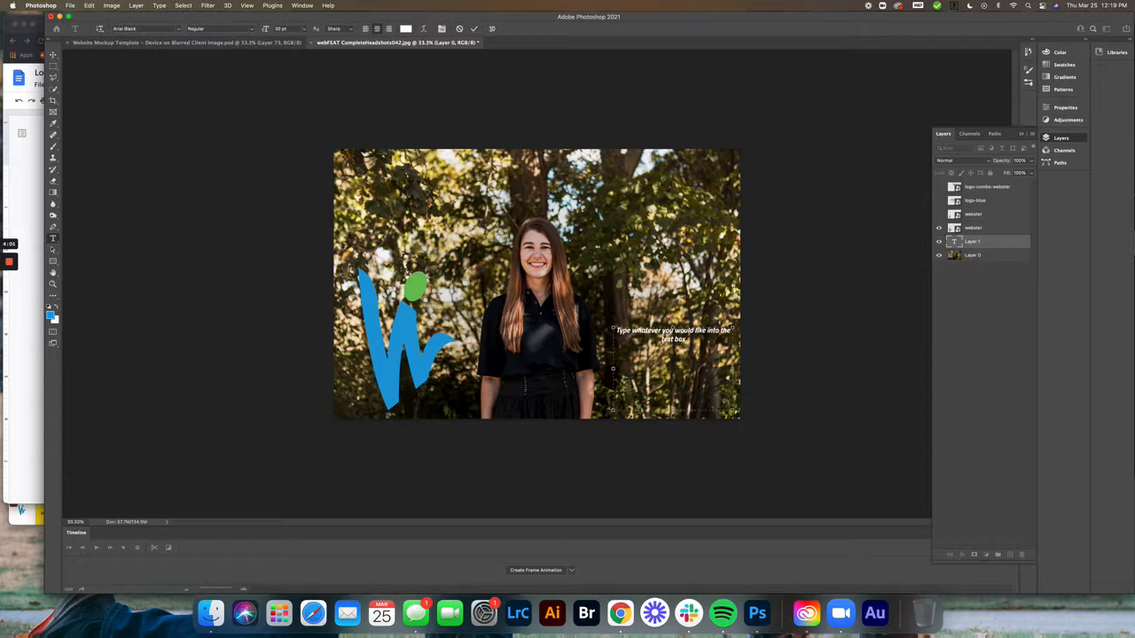
# Select all the text in the box and set its font to Arial Black
pyautogui.moveTo(689, 340); pyautogui.dragTo(602, 331)
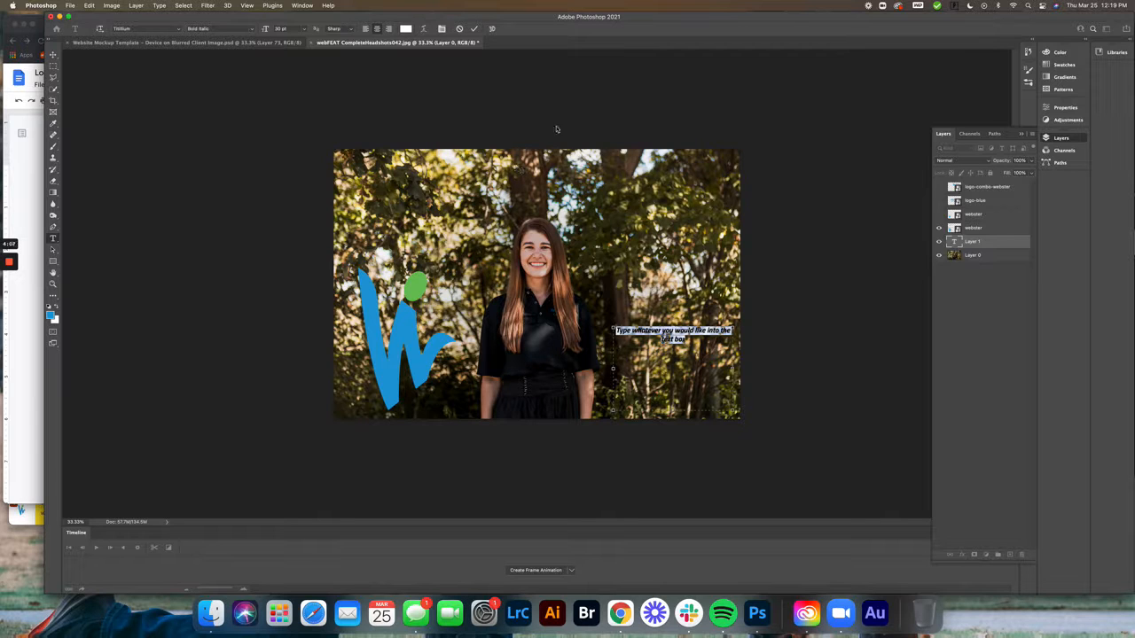
pyautogui.click(181, 29)
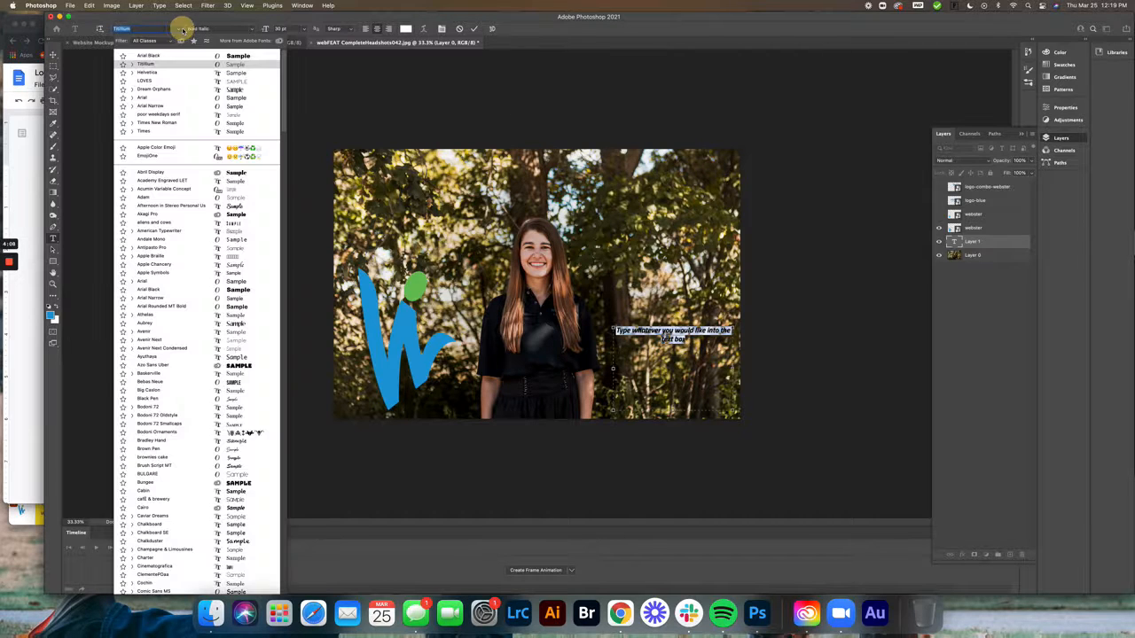
pyautogui.click(165, 57)
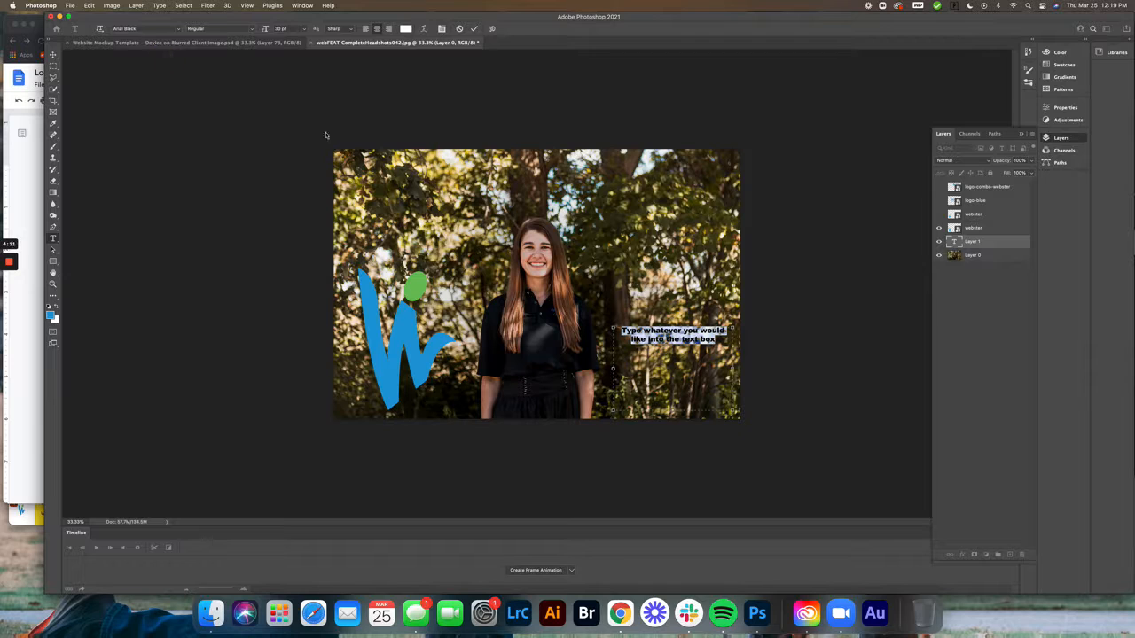
# Try to apply a dark text colour sampled from the image with the text deselected
pyautogui.click(708, 340)
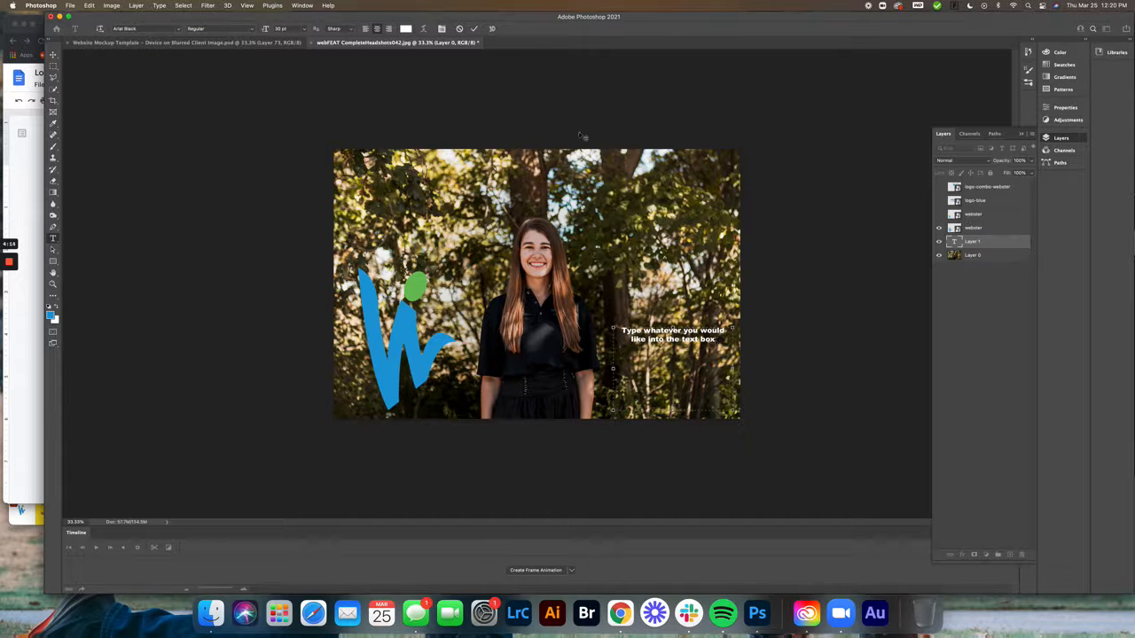
pyautogui.click(406, 28)
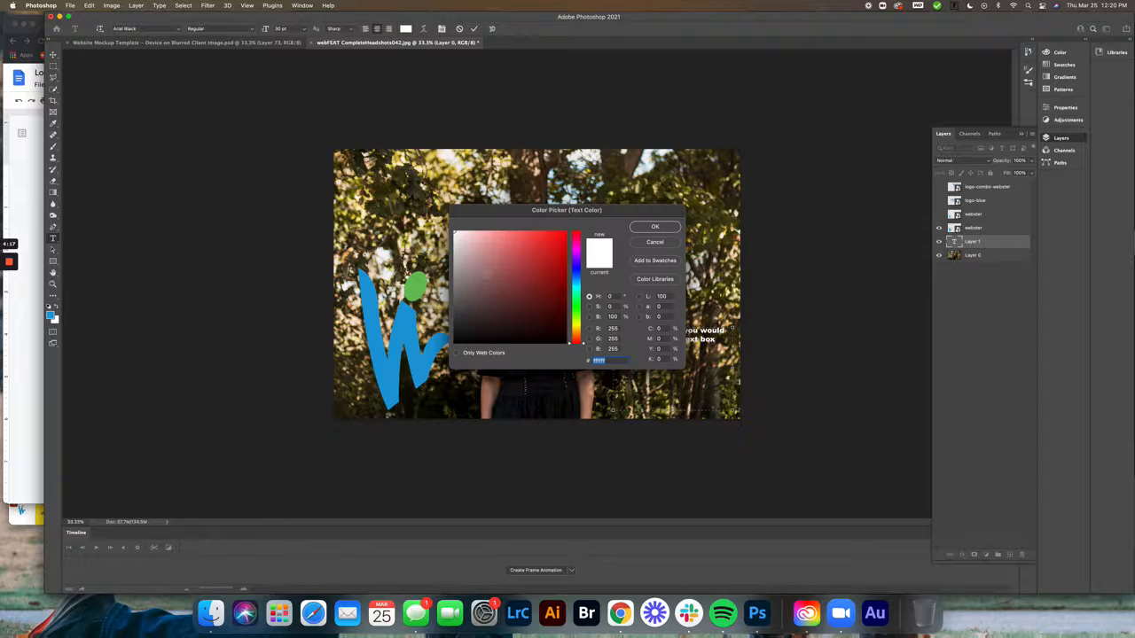
pyautogui.moveTo(405, 312); pyautogui.dragTo(404, 324)
pyautogui.click(653, 228)
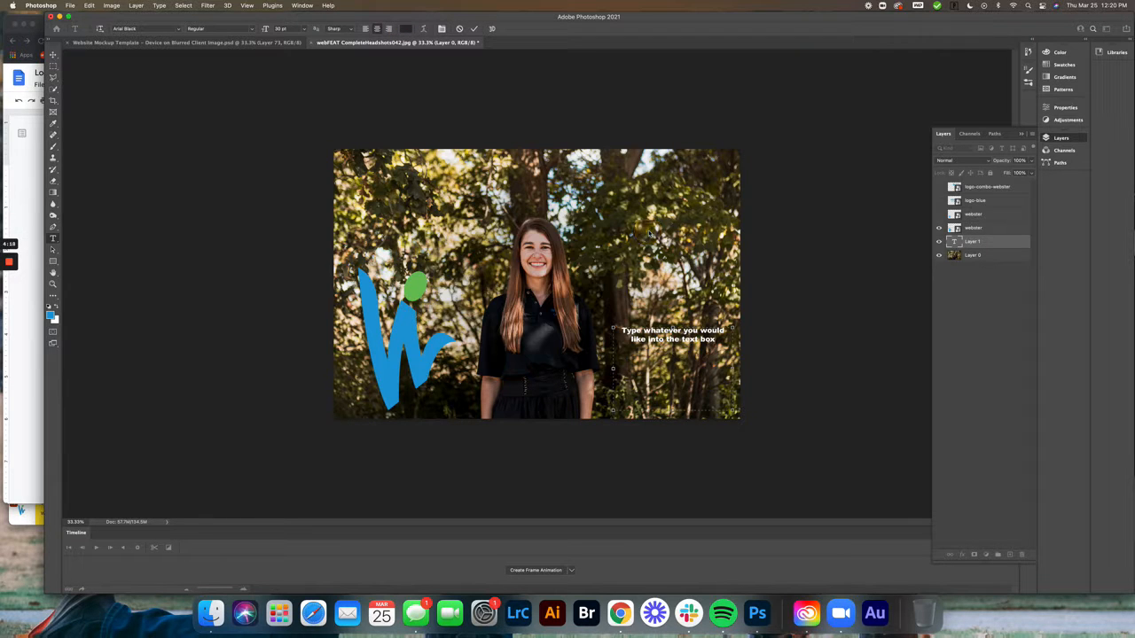
# Select all the text in the box and set its colour to pure bright red
pyautogui.moveTo(715, 341); pyautogui.dragTo(609, 329)
pyautogui.click(406, 31)
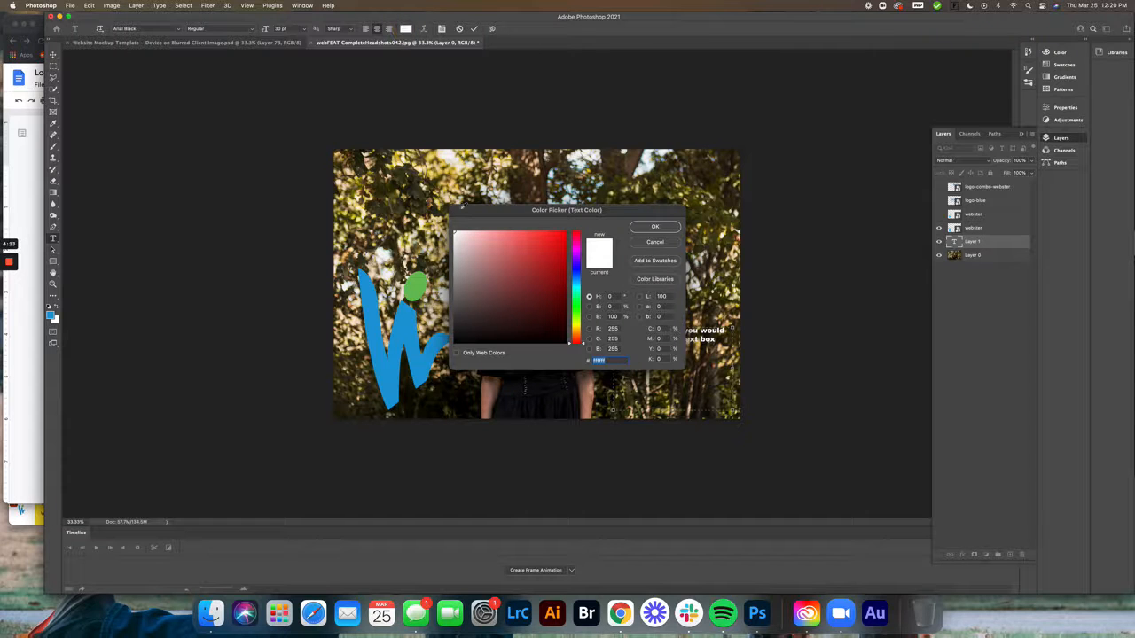
pyautogui.moveTo(555, 244); pyautogui.dragTo(575, 228)
pyautogui.click(655, 228)
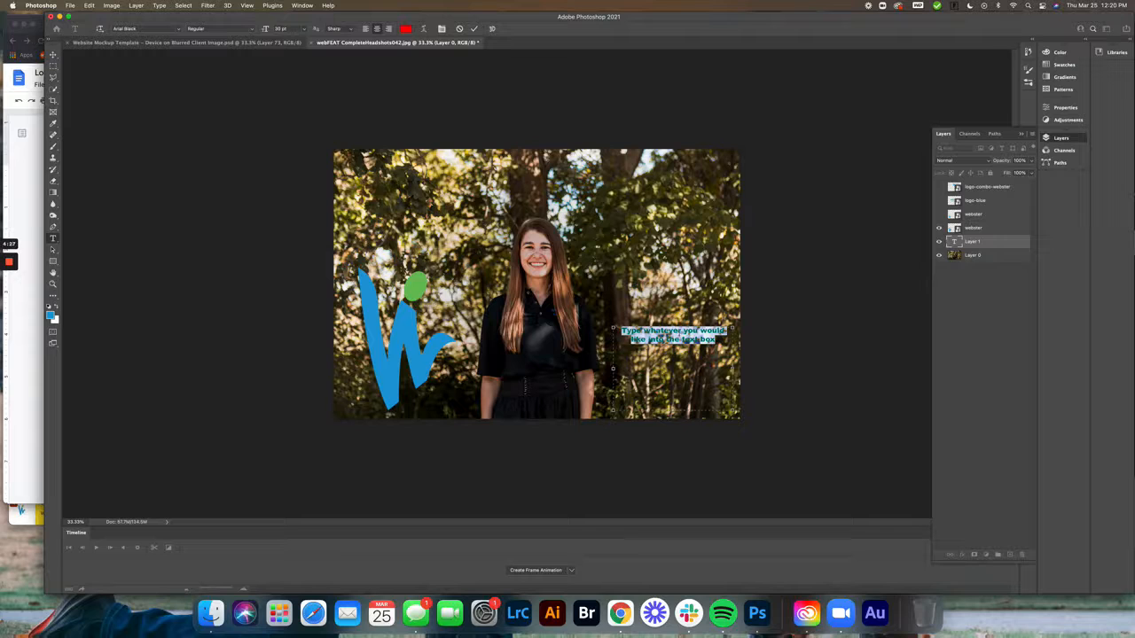
pyautogui.click(727, 345)
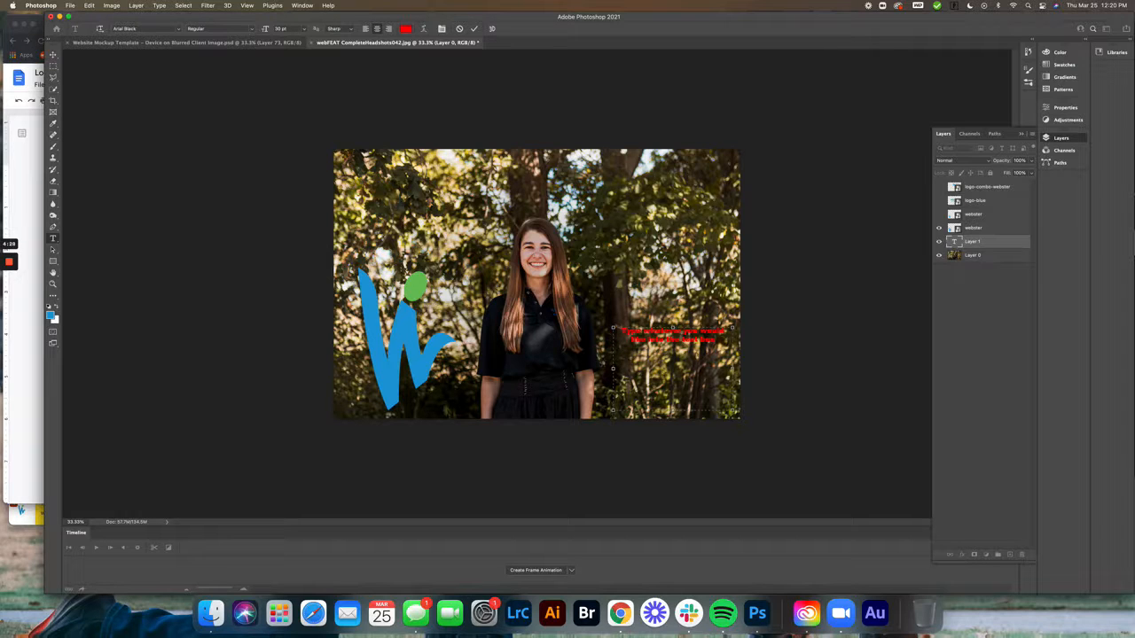
# Select all the text and increase its font size, first to 72 pt and finally to 100 pt
pyautogui.moveTo(722, 342); pyautogui.dragTo(611, 328)
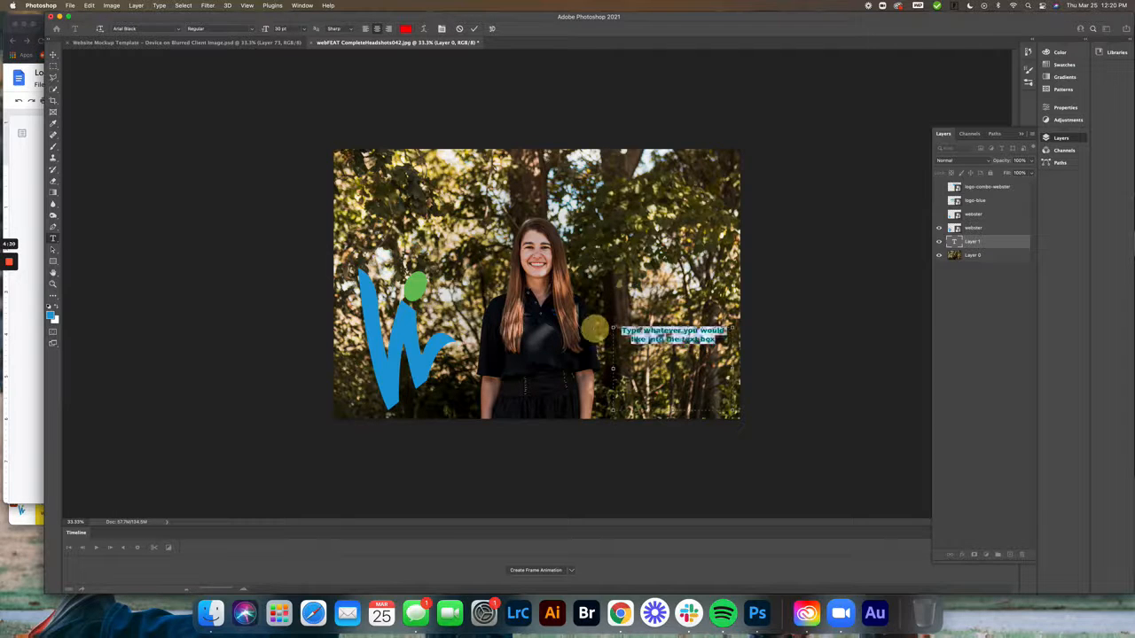
pyautogui.click(304, 30)
pyautogui.click(282, 175)
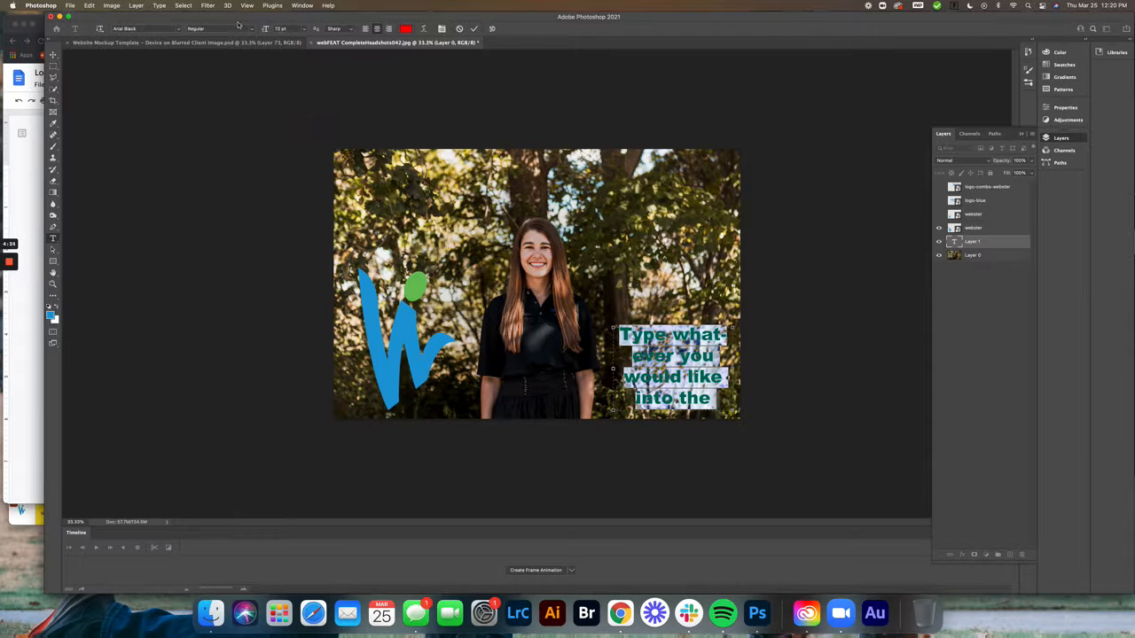
pyautogui.click(277, 29)
pyautogui.write('100')
pyautogui.press('Return')
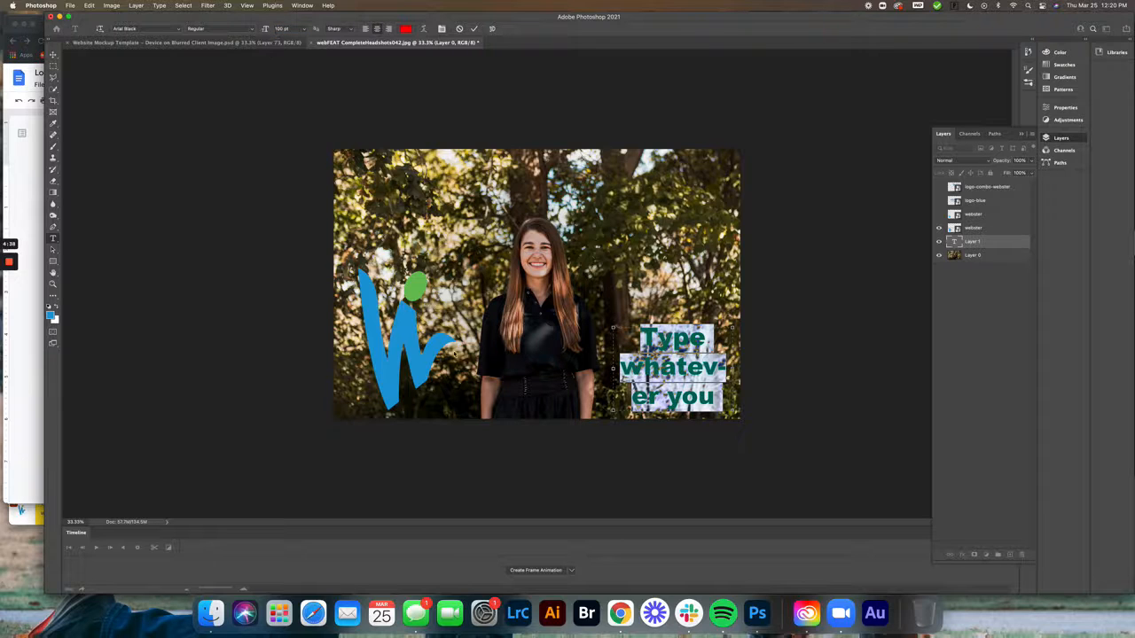
pyautogui.click(658, 362)
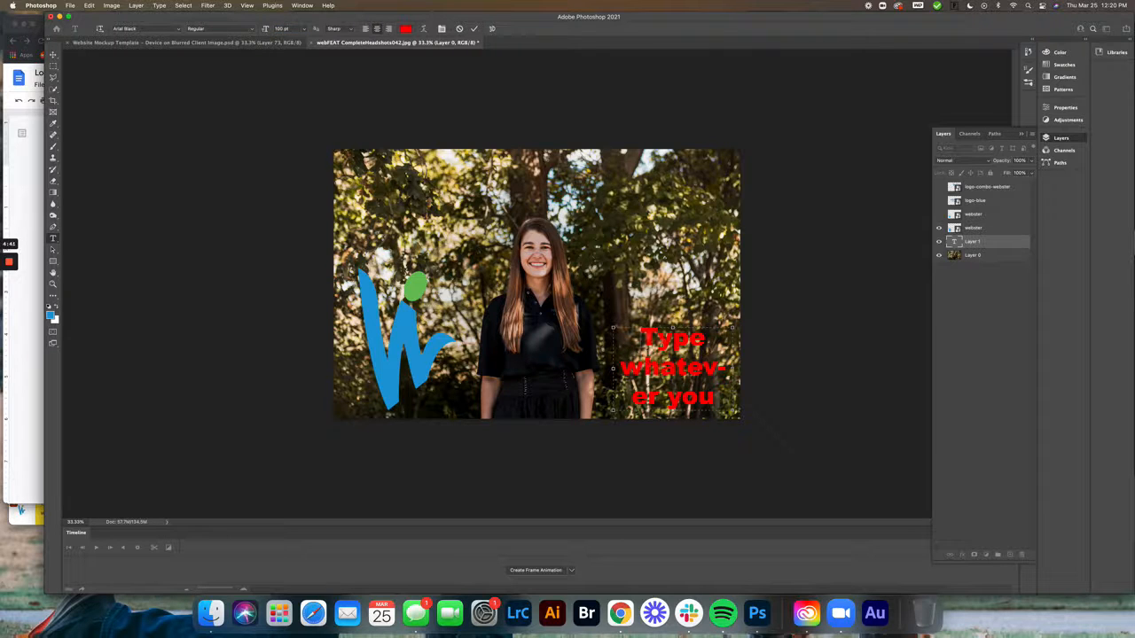
# Try to replace the visible text in the box with wording starting "Yay we a"
pyautogui.moveTo(647, 336); pyautogui.dragTo(730, 406)
pyautogui.click(700, 378)
pyautogui.press('super+a')
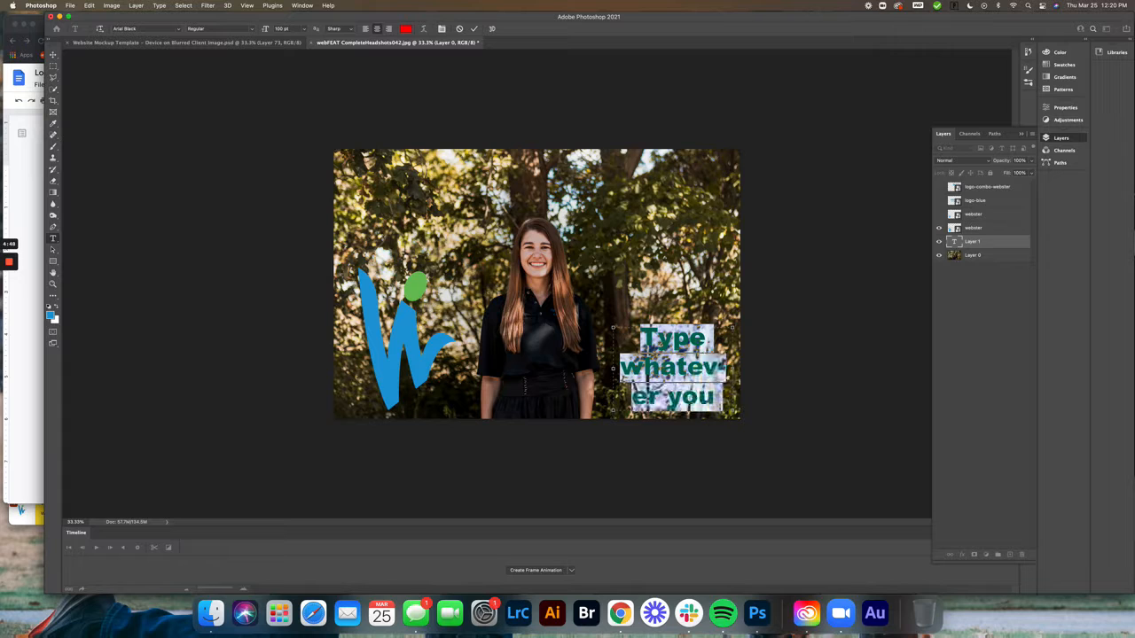
pyautogui.write('Yay wewould like into a')
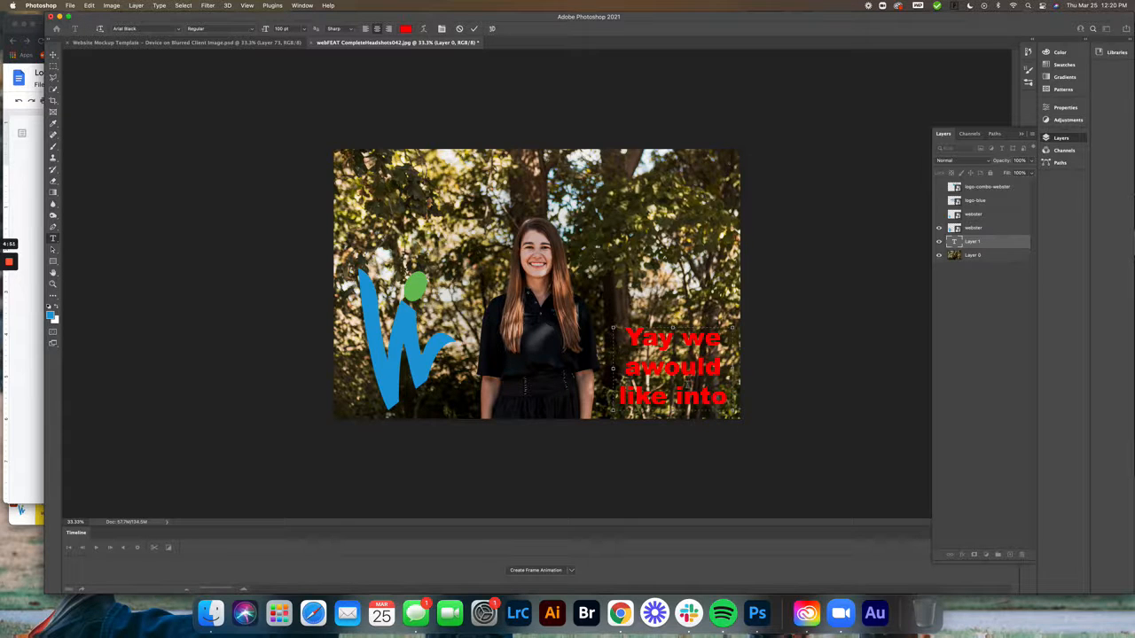
# Clear everything in the text box, enter "YAY we are typing" and commit the text
pyautogui.tripleClick(686, 385)
pyautogui.click(686, 384)
pyautogui.press('BackSpace')
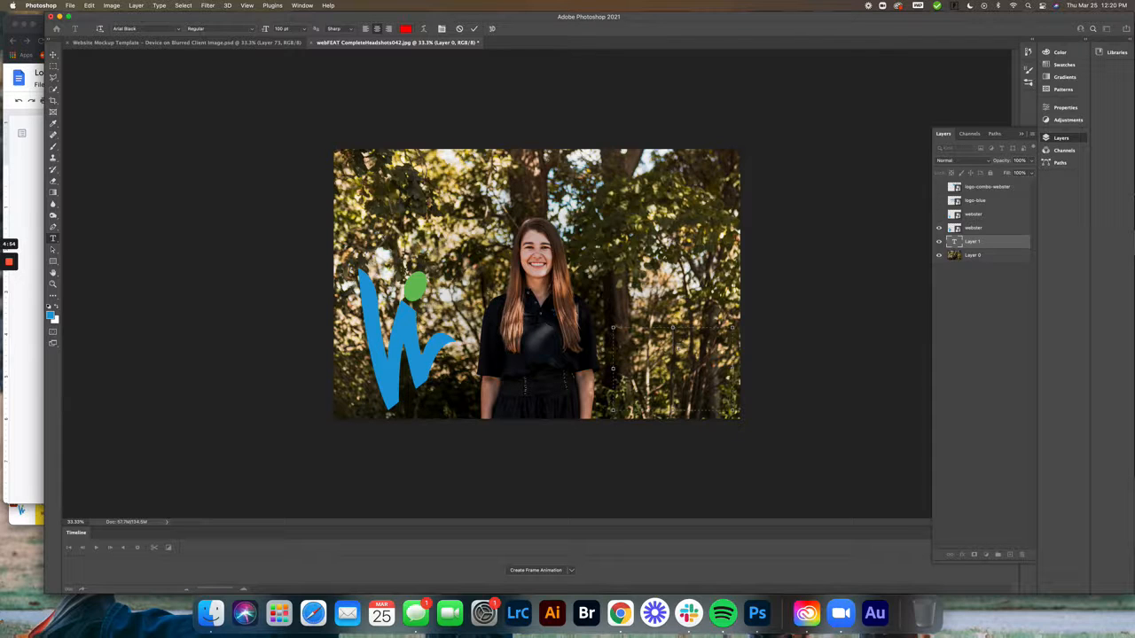
pyautogui.write('YAY we are typing')
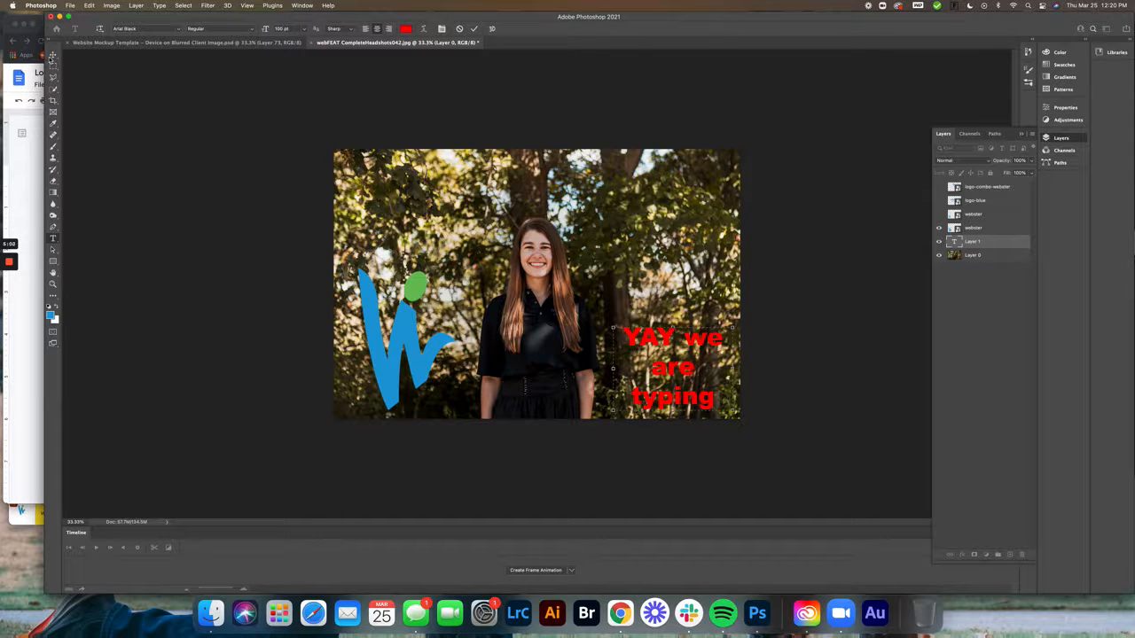
pyautogui.click(53, 54)
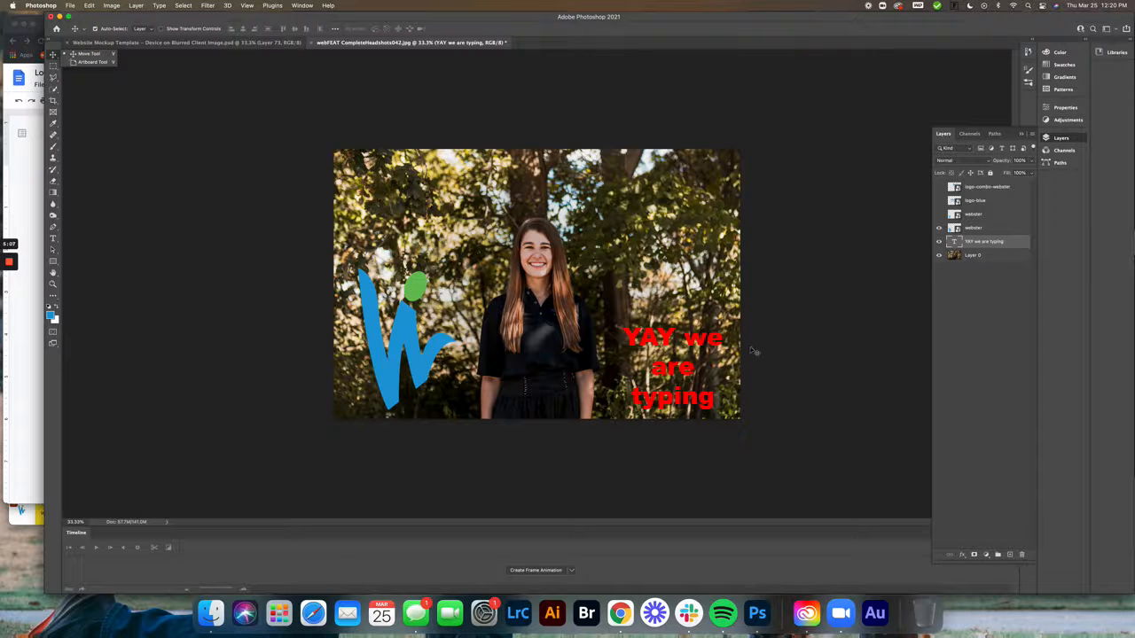
# Move the text slightly down on the photo, then open its first line for editing and return to the Move tool
pyautogui.moveTo(658, 340)
pyautogui.mouseDown()
pyautogui.moveTo(647, 335)
pyautogui.moveTo(654, 350)
pyautogui.moveTo(649, 180)
pyautogui.moveTo(450, 176)
pyautogui.moveTo(659, 347)
pyautogui.mouseUp()
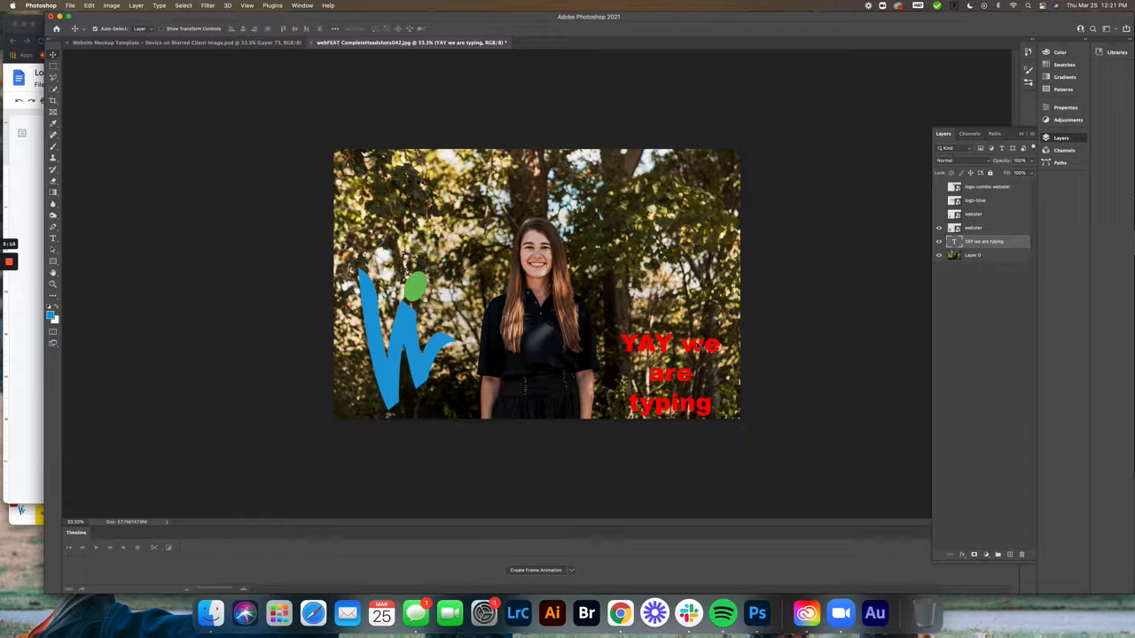
pyautogui.doubleClick(660, 344)
pyautogui.click(661, 344)
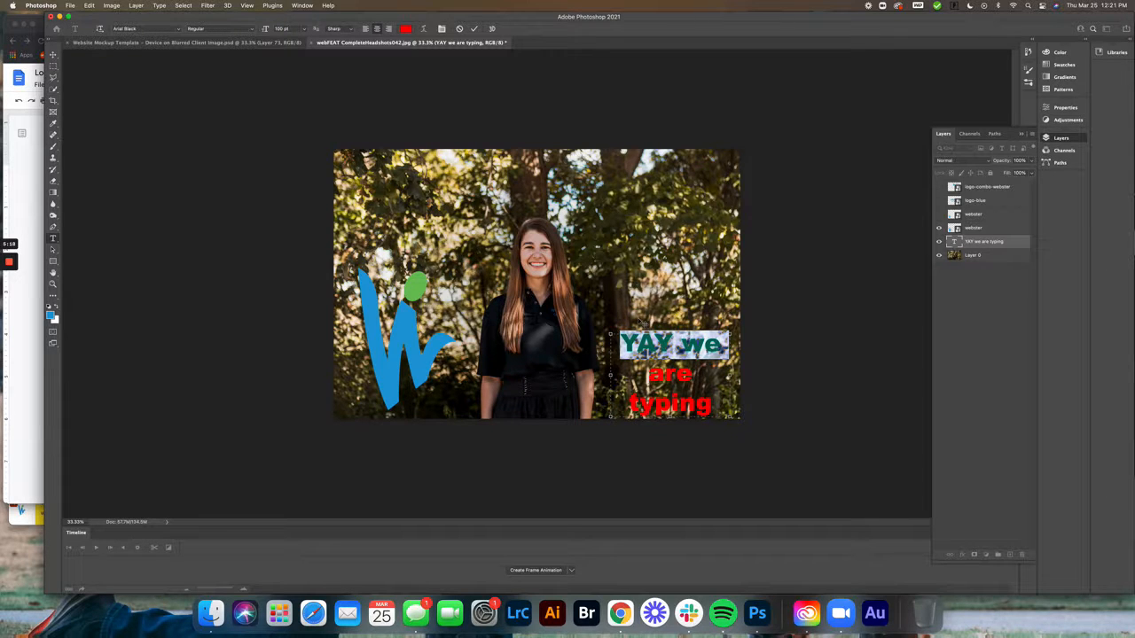
pyautogui.click(53, 54)
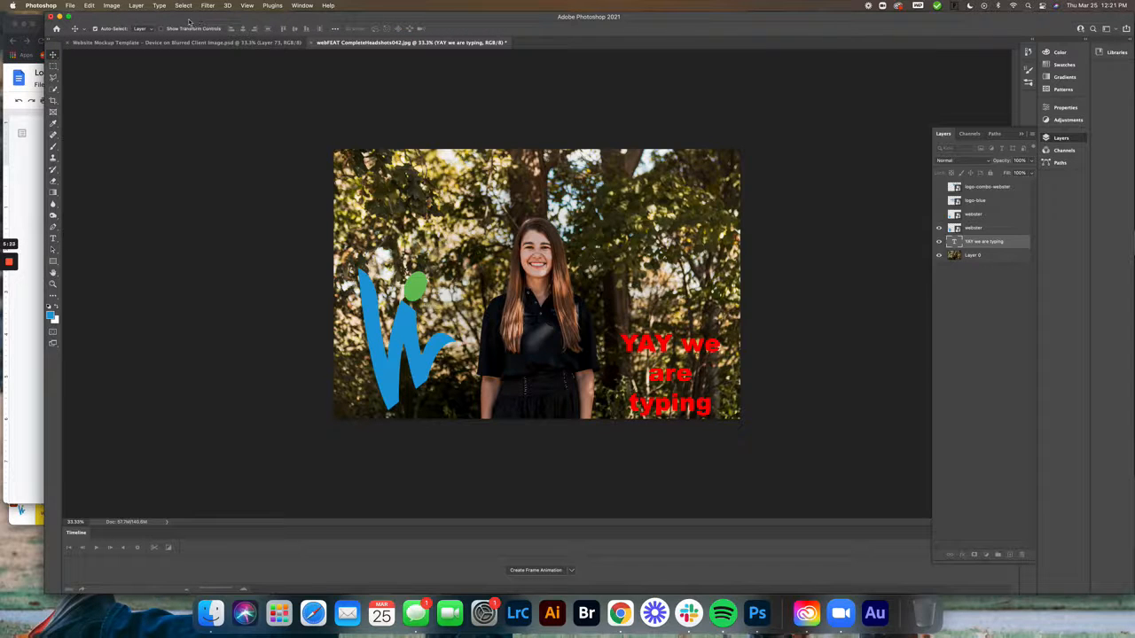
# Enlarge the text layer proportionally to about 176% with Free Transform, keeping its lower-right corner in place
pyautogui.click(90, 6)
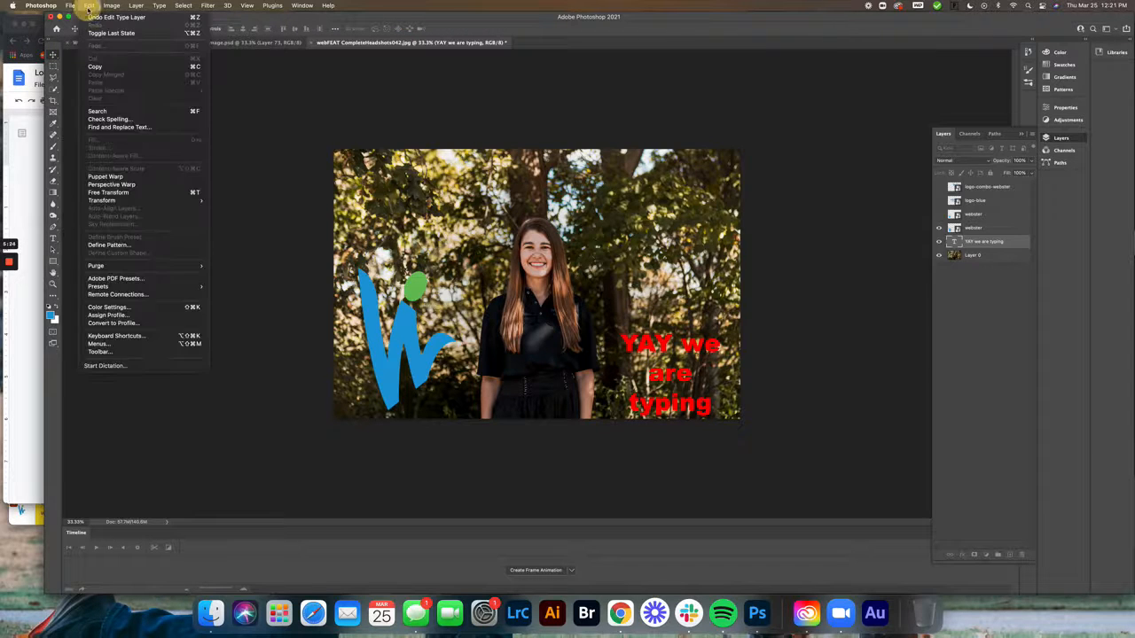
pyautogui.click(148, 194)
pyautogui.moveTo(608, 330); pyautogui.dragTo(546, 230)
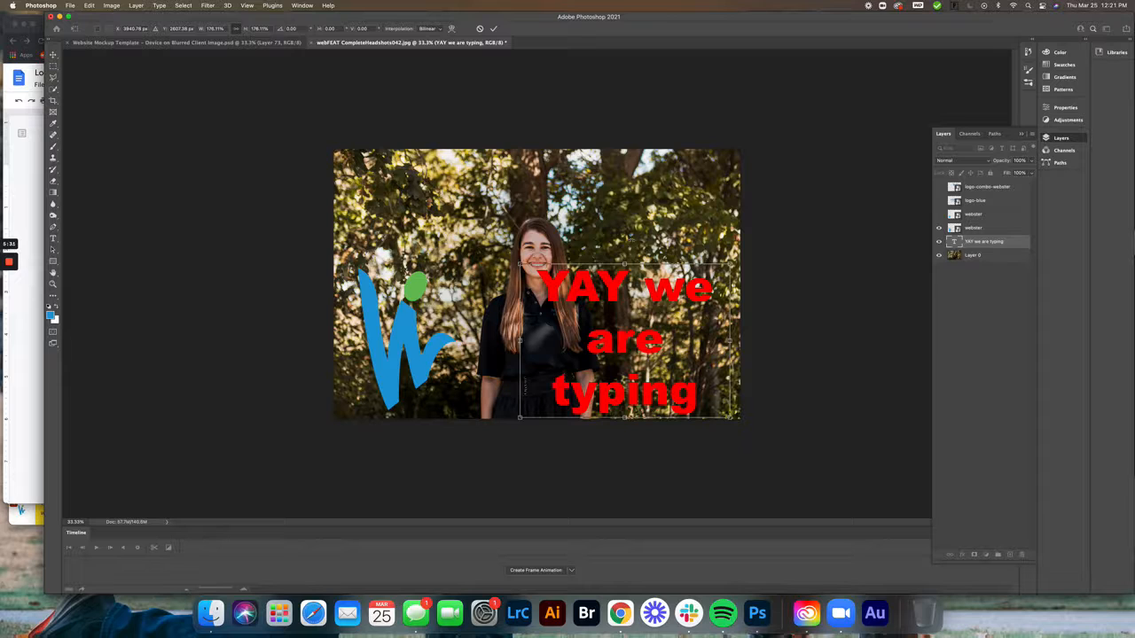
pyautogui.press('Return')
# Reopen the enlarged text for editing and leave it again, switching between the Type and Move tools
pyautogui.doubleClick(612, 293)
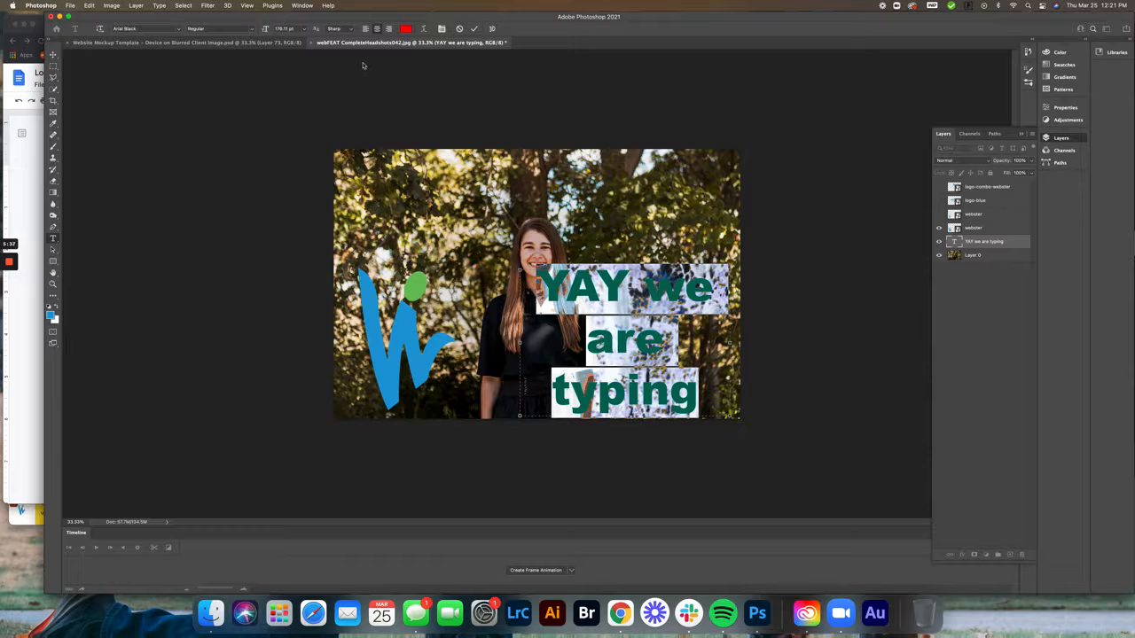
pyautogui.click(53, 55)
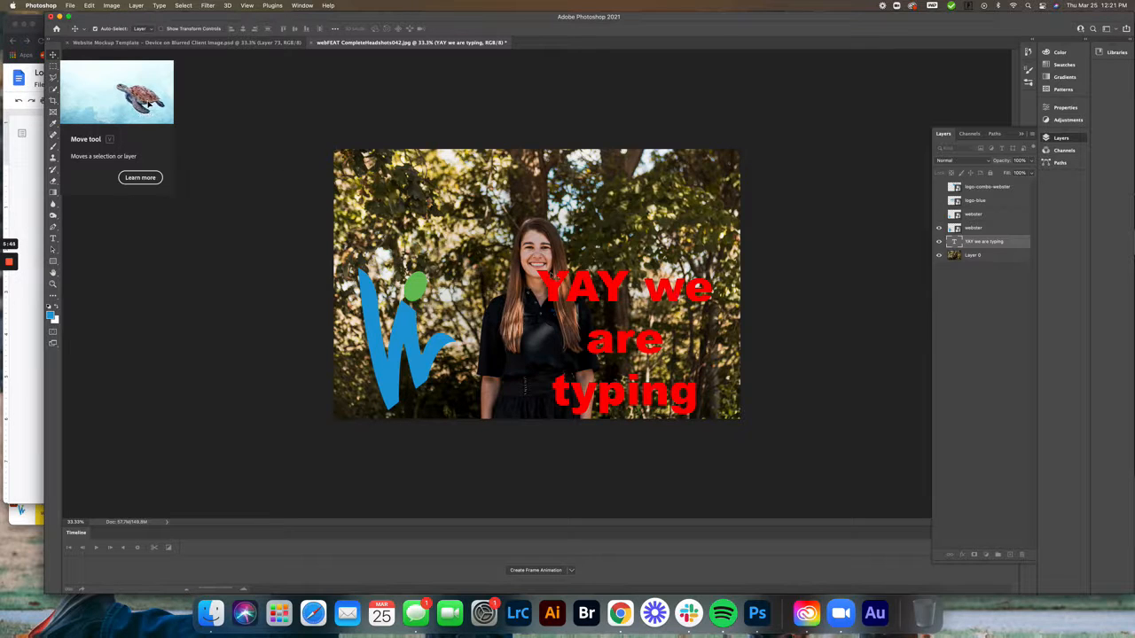
pyautogui.click(53, 240)
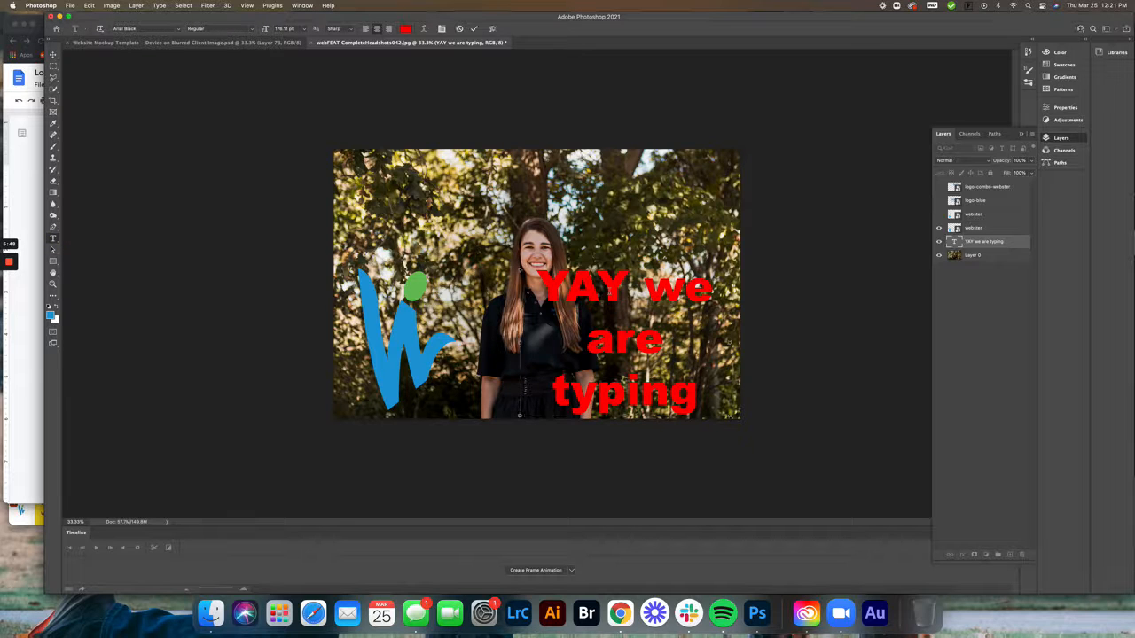
pyautogui.click(53, 55)
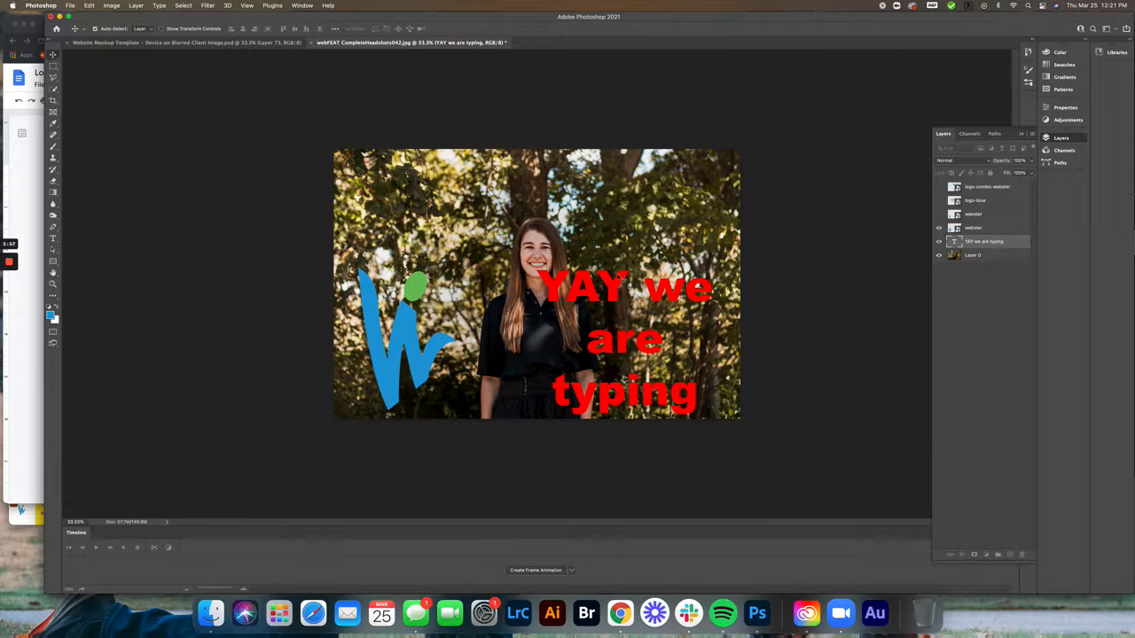
# Reopen the text for editing, insert "edit the text" after "YA" and commit the change
pyautogui.doubleClick(612, 295)
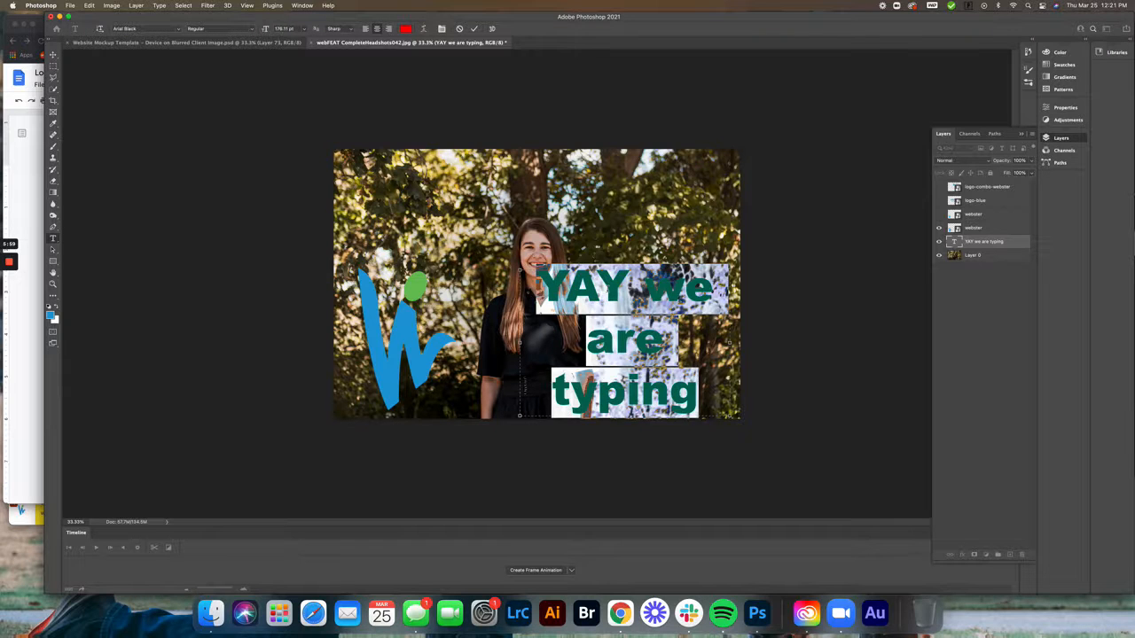
pyautogui.click(525, 386)
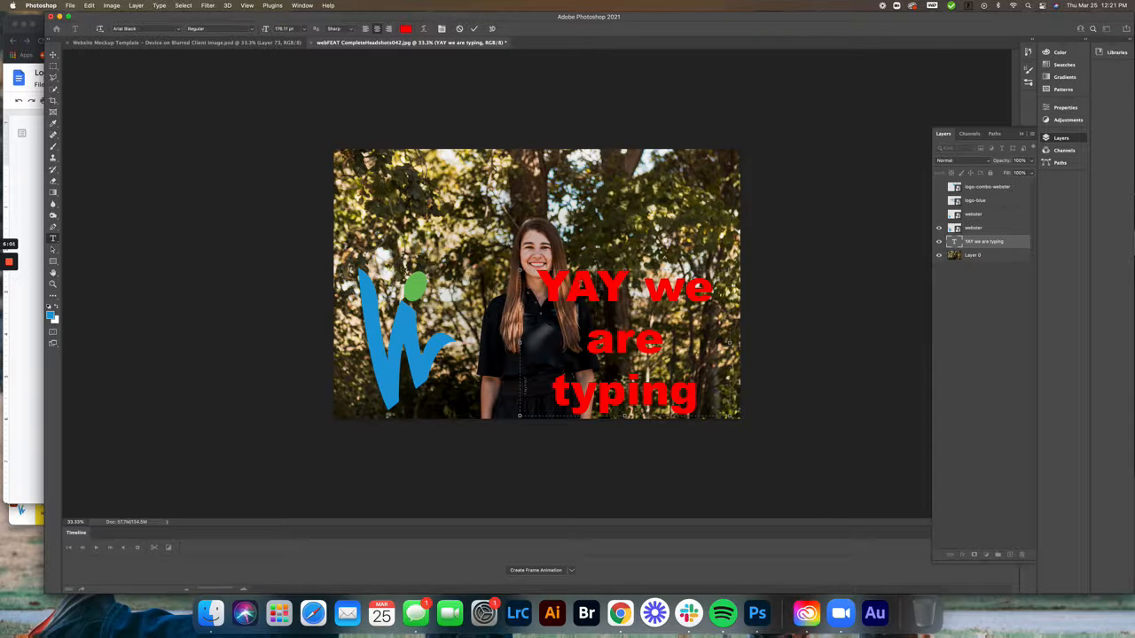
pyautogui.write('e')
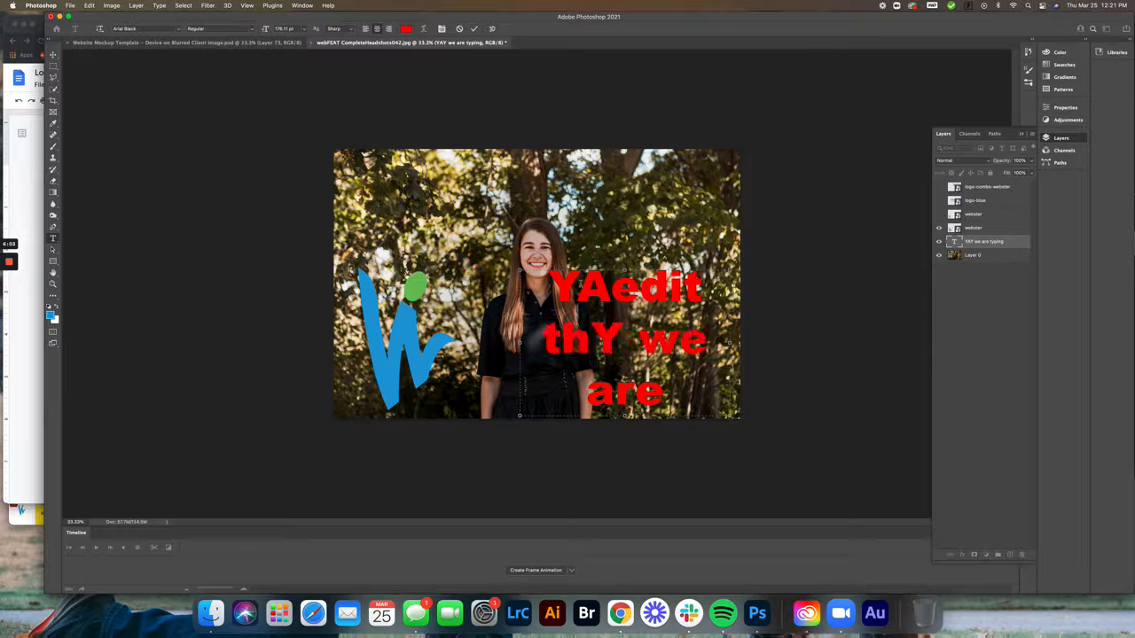
pyautogui.write('dit the textY')
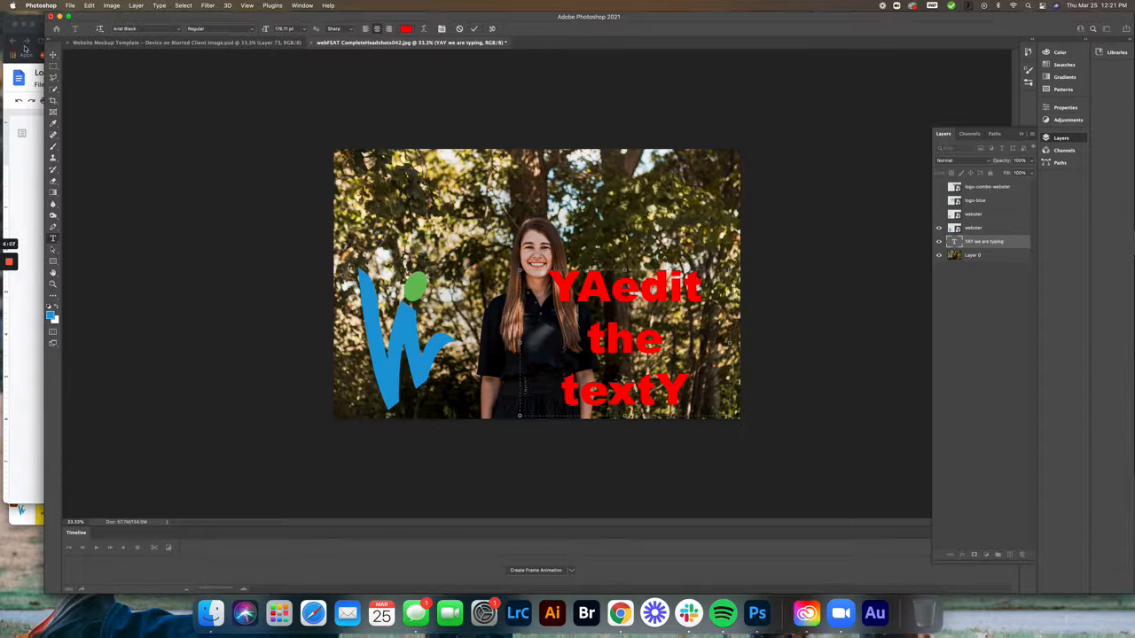
pyautogui.click(52, 55)
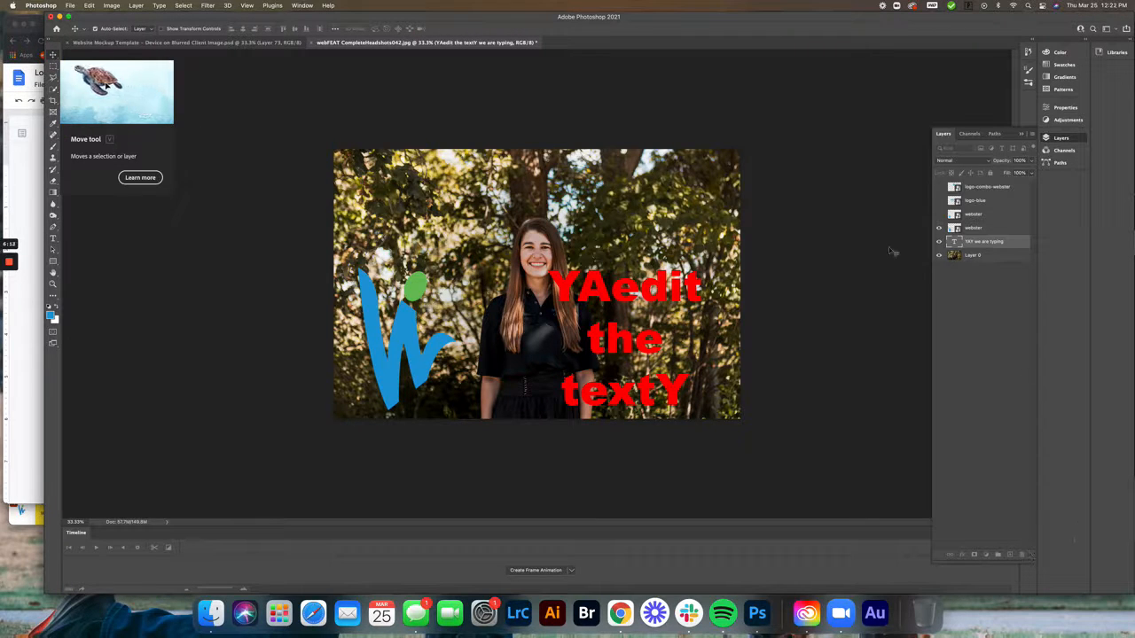
# Open and leave the edited text, delete its layer with the Move tool active, and undo the deletion
pyautogui.doubleClick(608, 287)
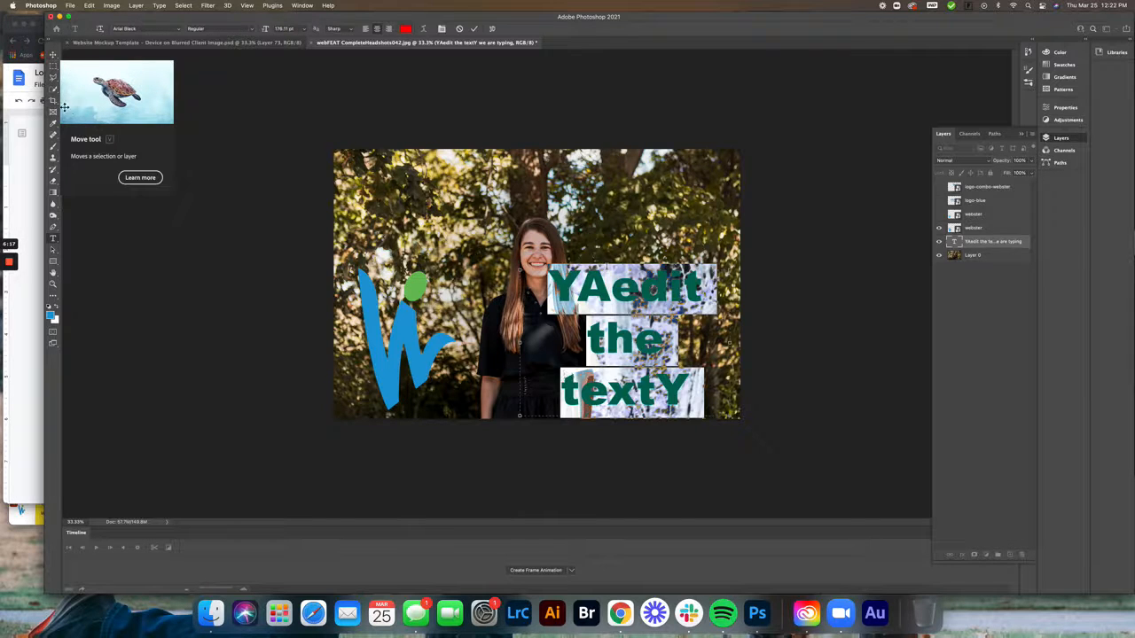
pyautogui.click(53, 54)
pyautogui.press('BackSpace')
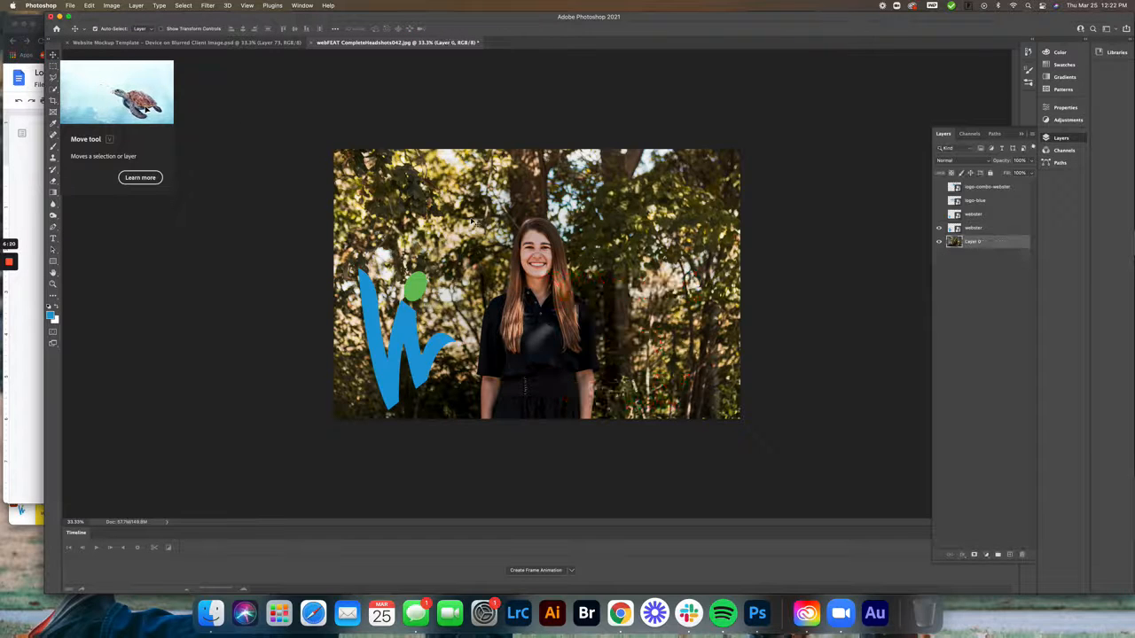
pyautogui.press('super+z')
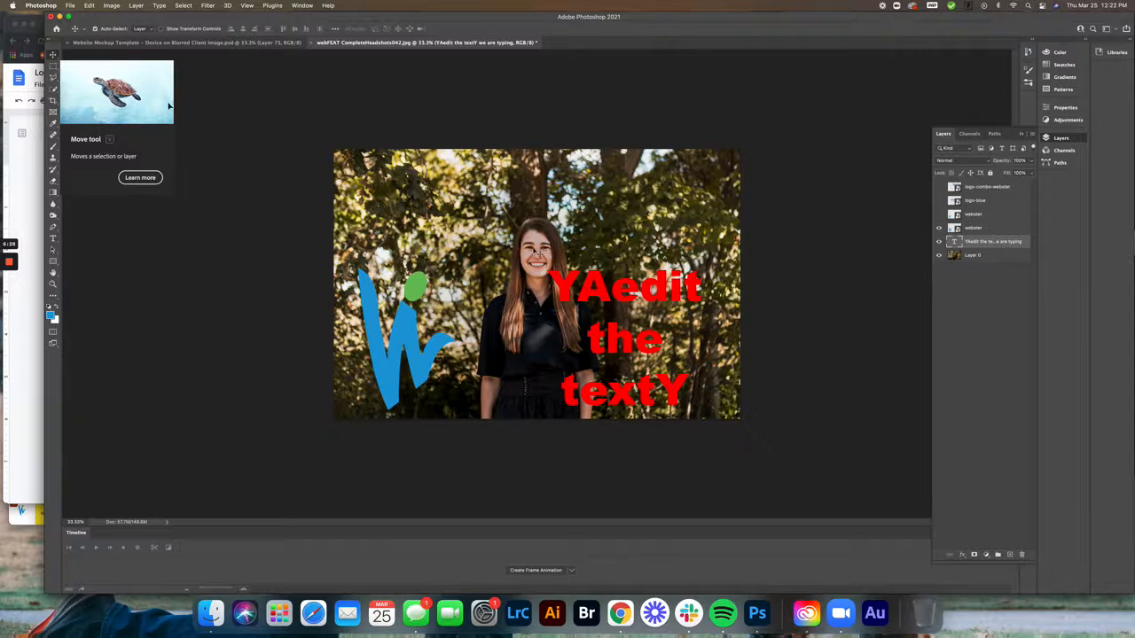
pyautogui.moveTo(9, 262)
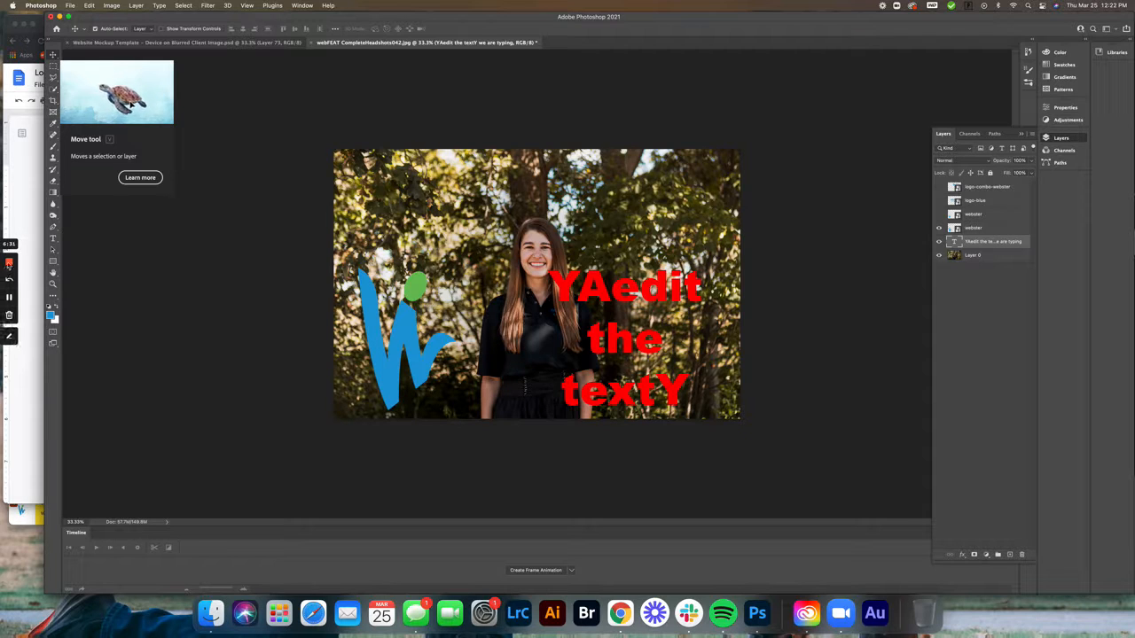